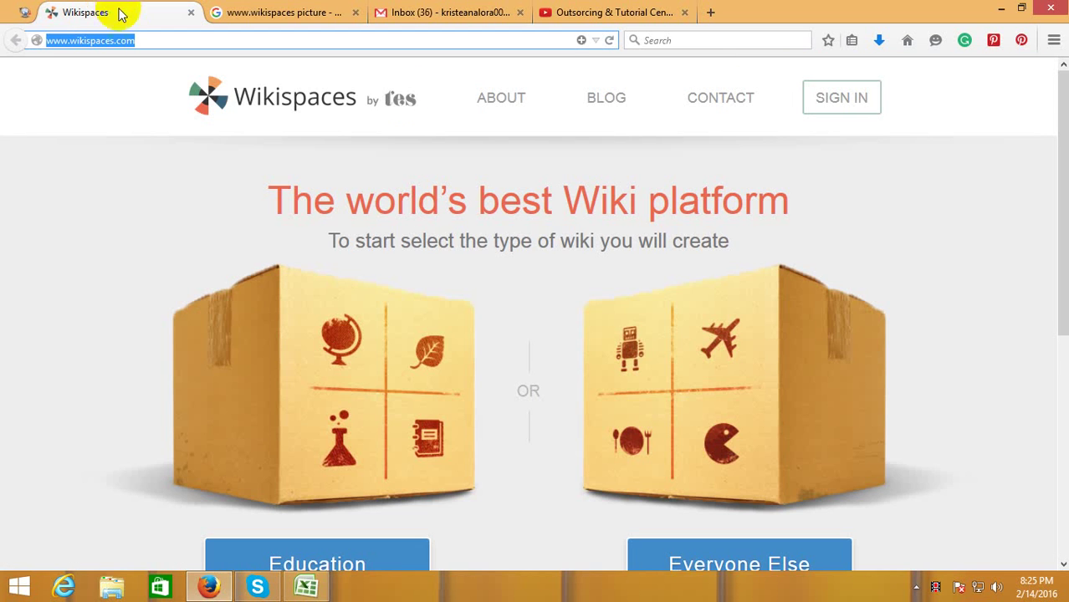
# - Check the Gmail tab, return to the Wikispaces homepage and open the Sign In form
pyautogui.click(489, 10)
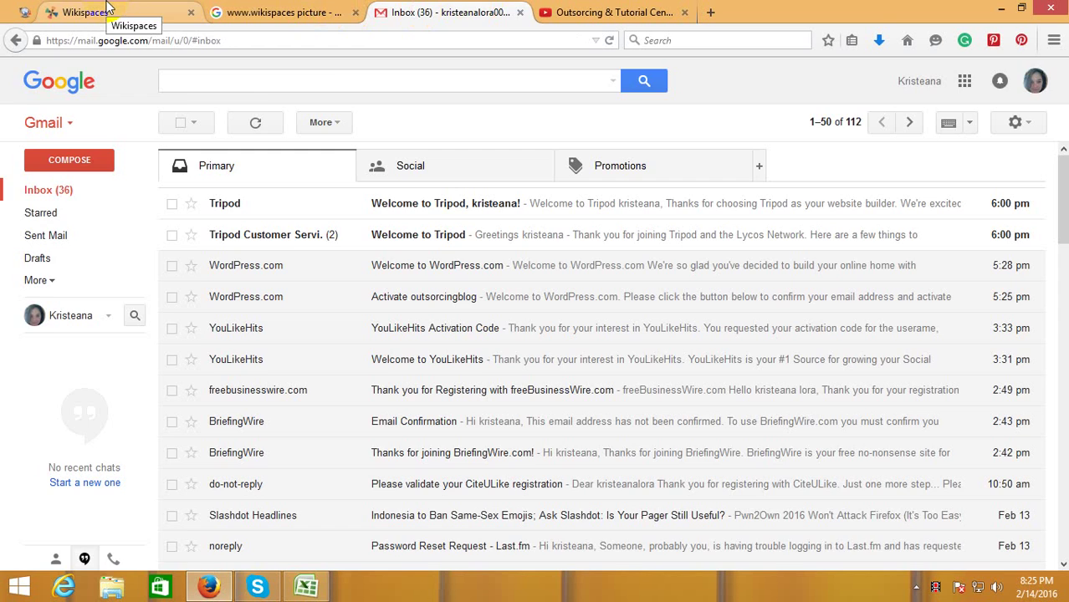
pyautogui.click(107, 9)
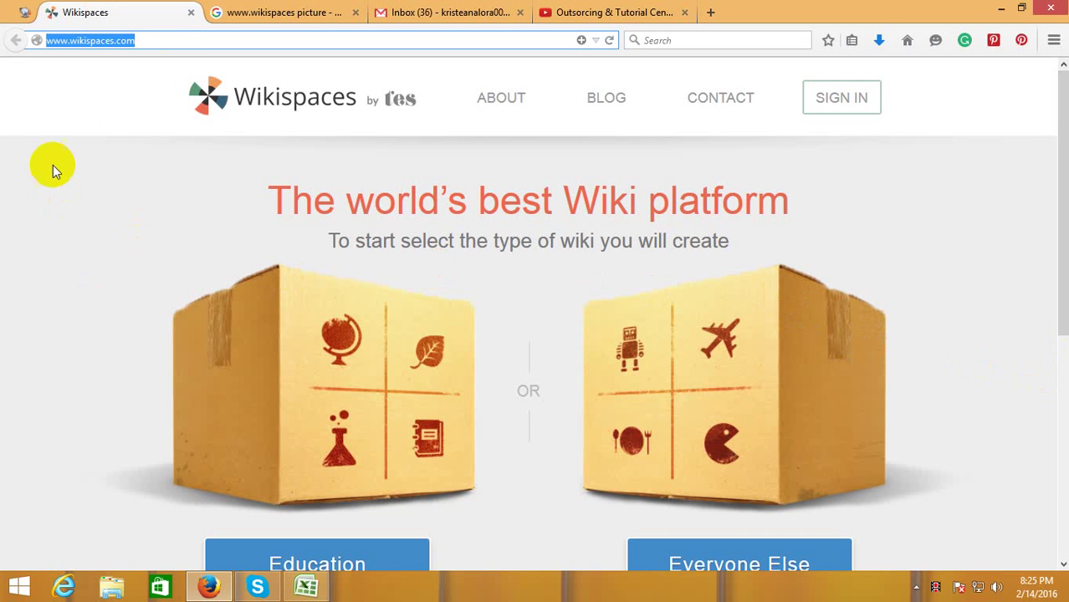
pyautogui.click(167, 43)
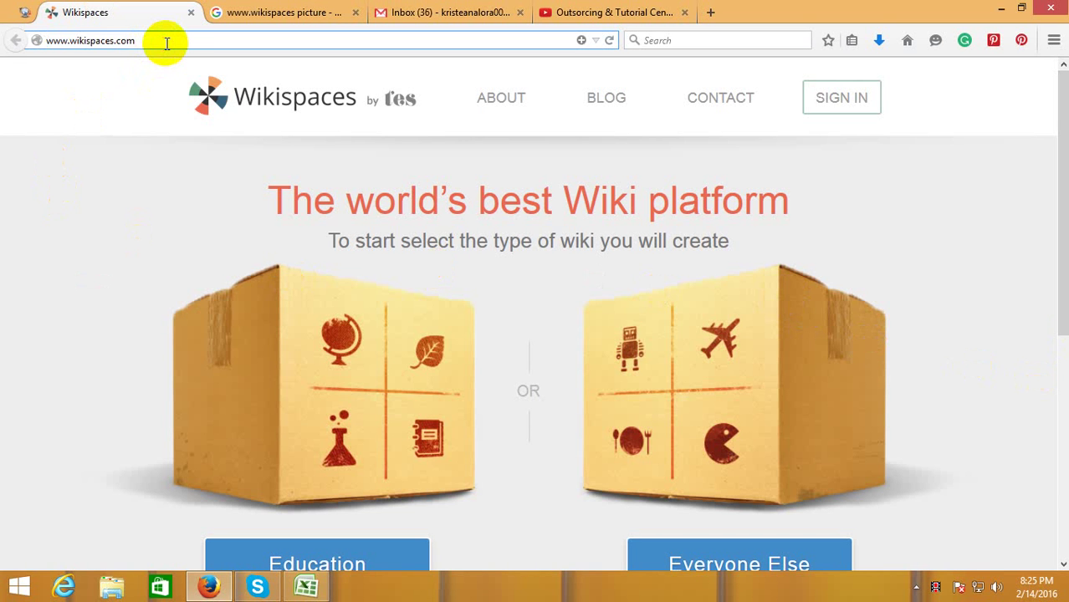
pyautogui.moveTo(166, 43); pyautogui.dragTo(19, 51)
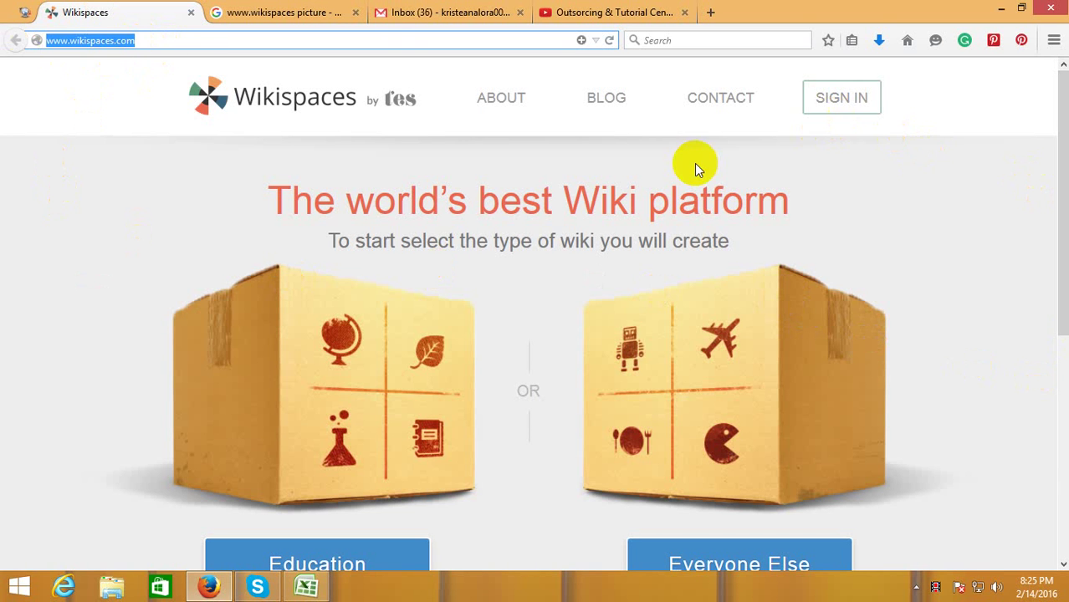
pyautogui.click(845, 102)
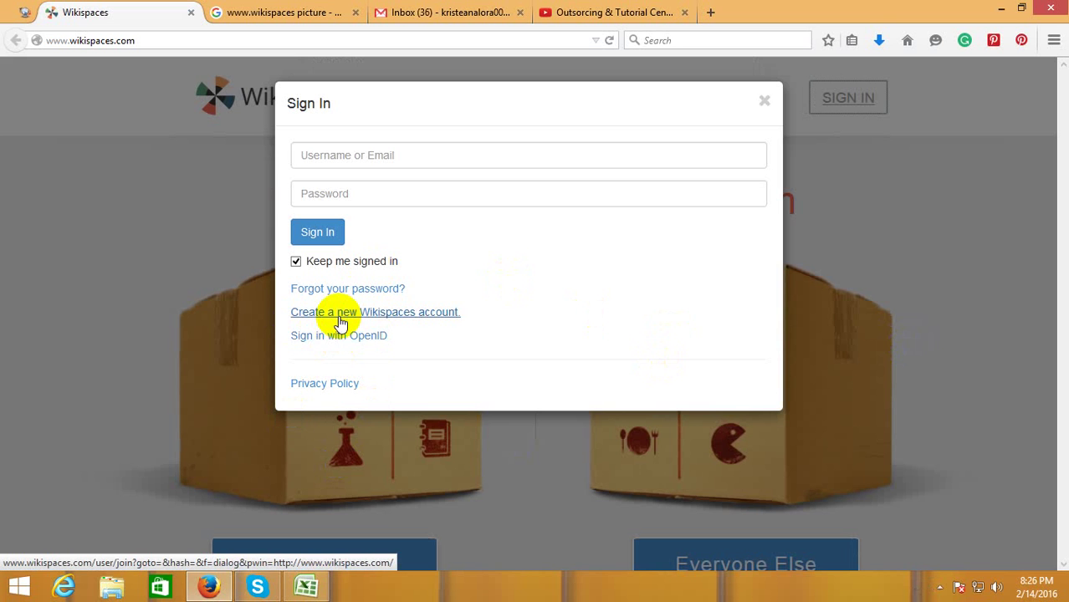
# - Start a new Wikispaces account and enter a username, password and email address
pyautogui.click(410, 323)
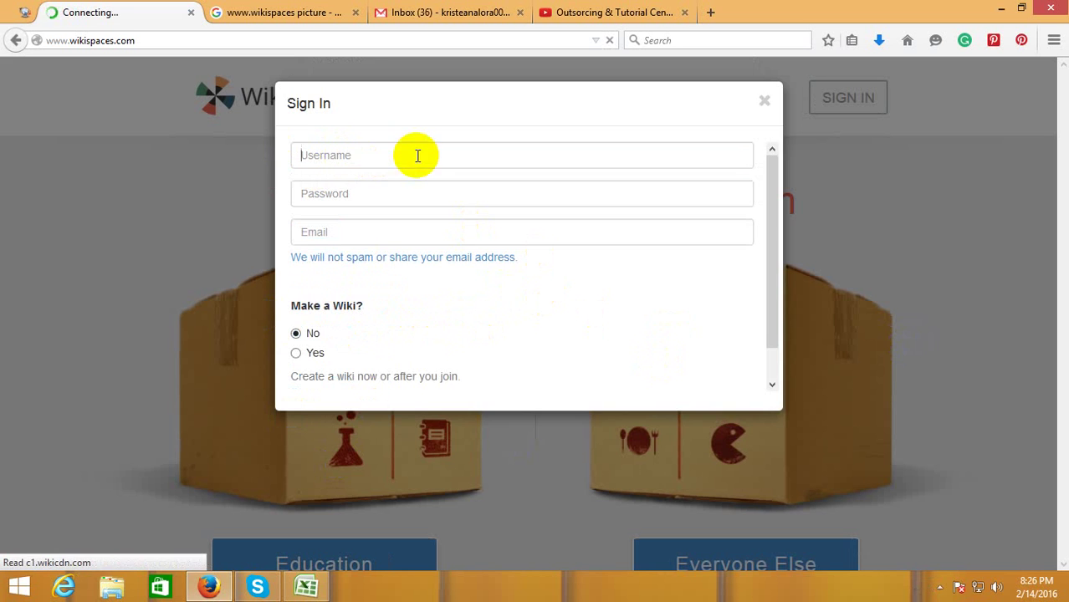
pyautogui.click(416, 155)
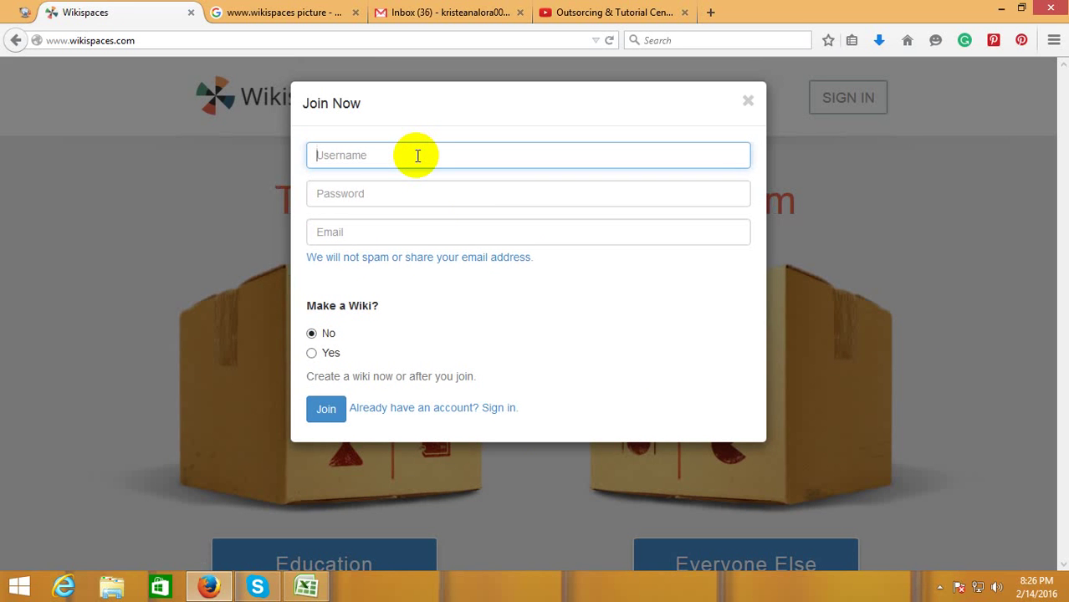
pyautogui.write('kristeana')
pyautogui.click(406, 189)
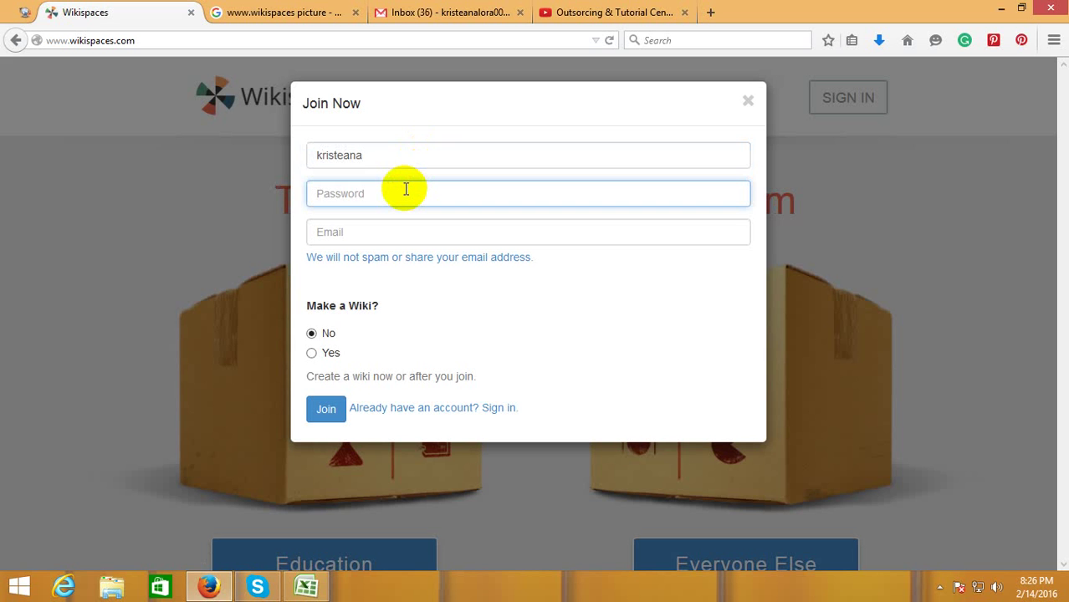
pyautogui.write('k')
pyautogui.click(395, 231)
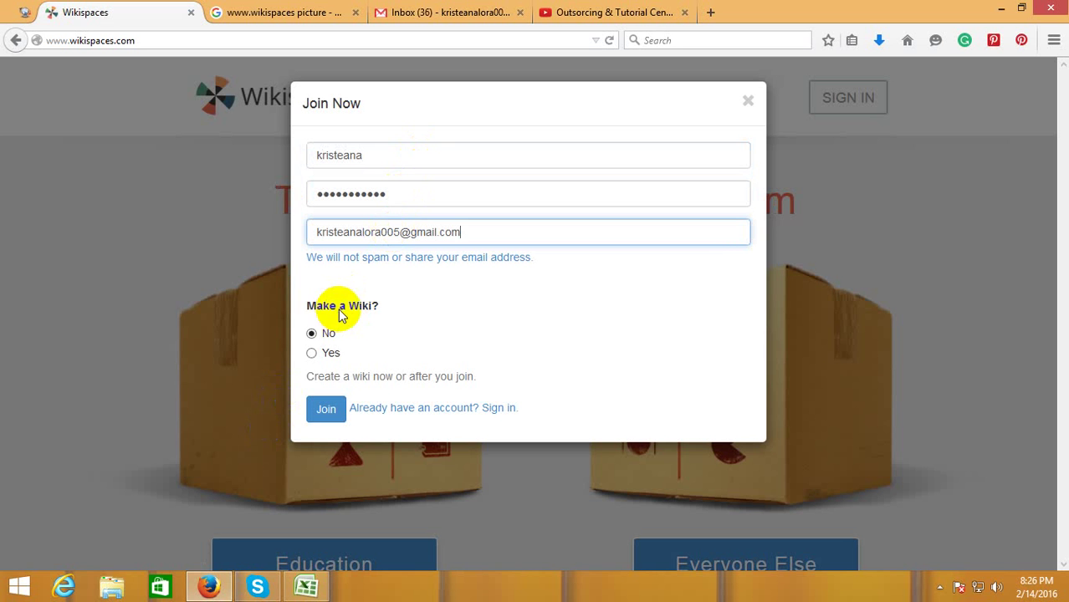
# - Choose Yes for Make a Wiki, set the industry to Business, and submit the sign-up
pyautogui.click(311, 354)
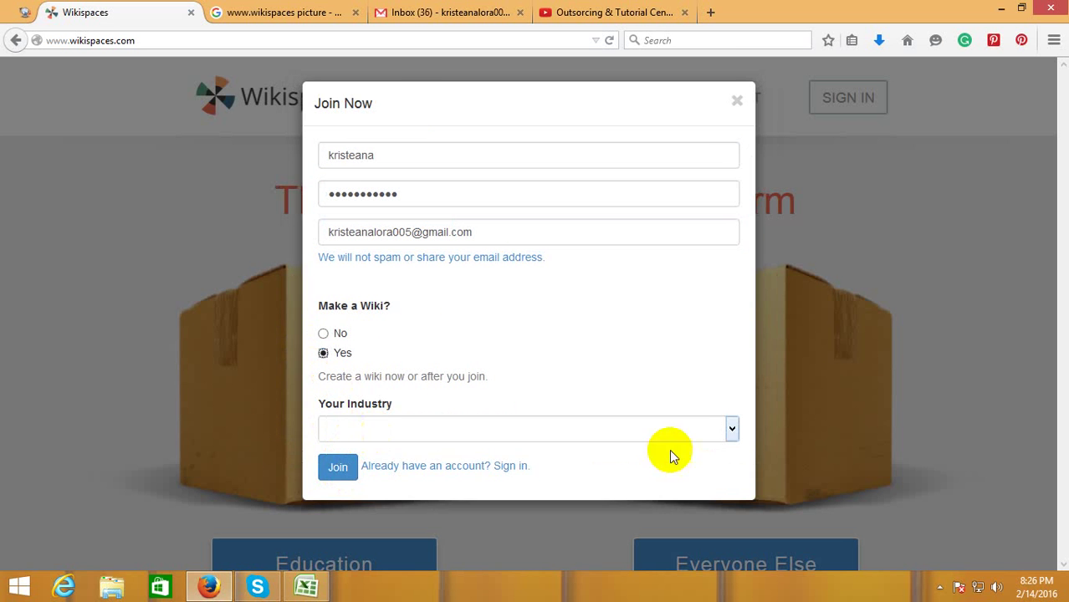
pyautogui.click(732, 431)
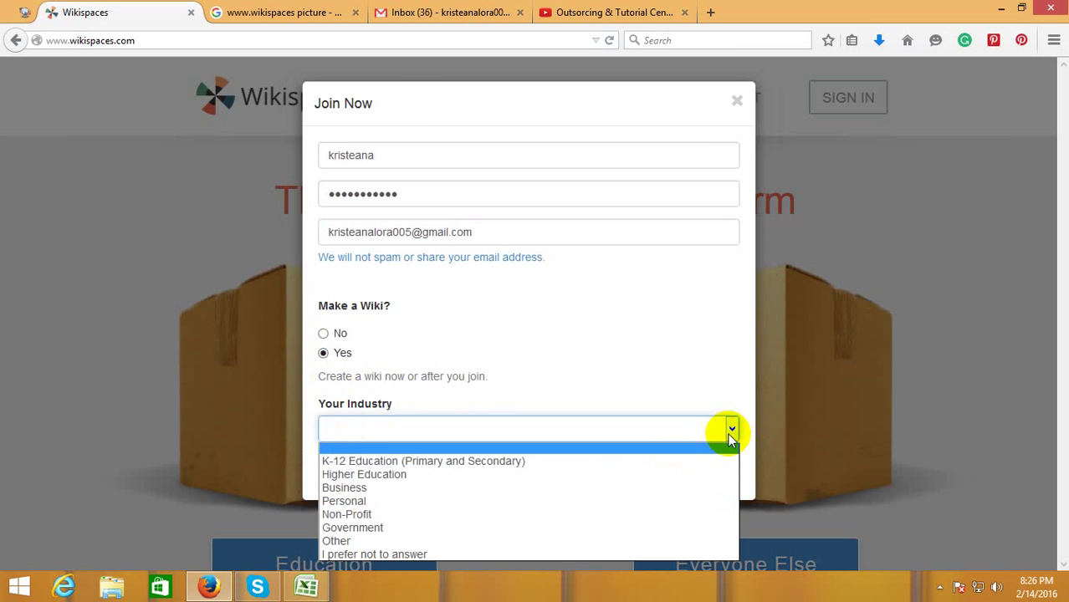
pyautogui.click(390, 486)
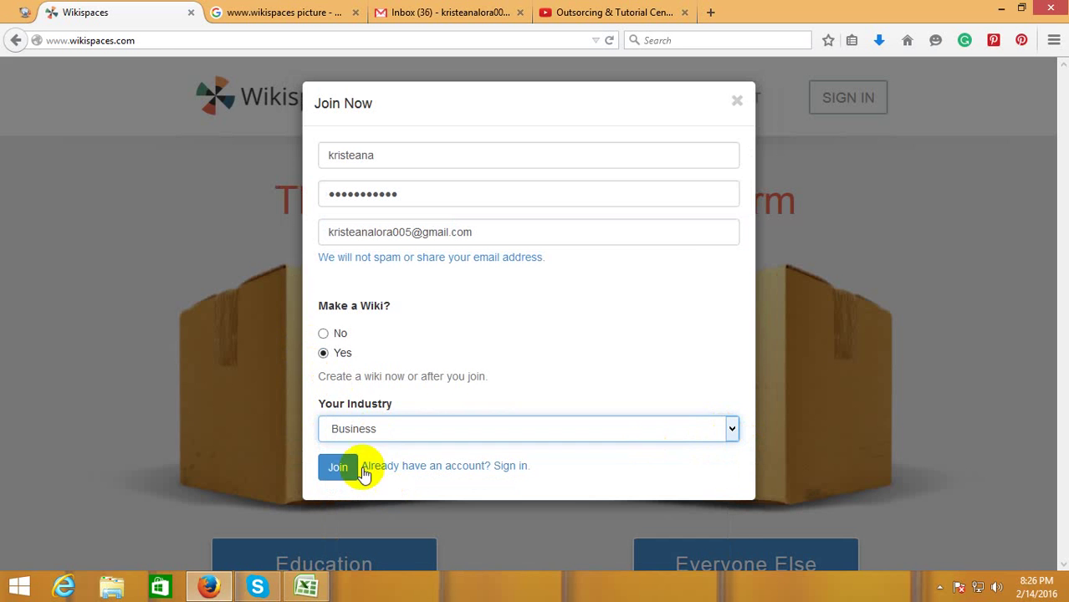
pyautogui.click(343, 467)
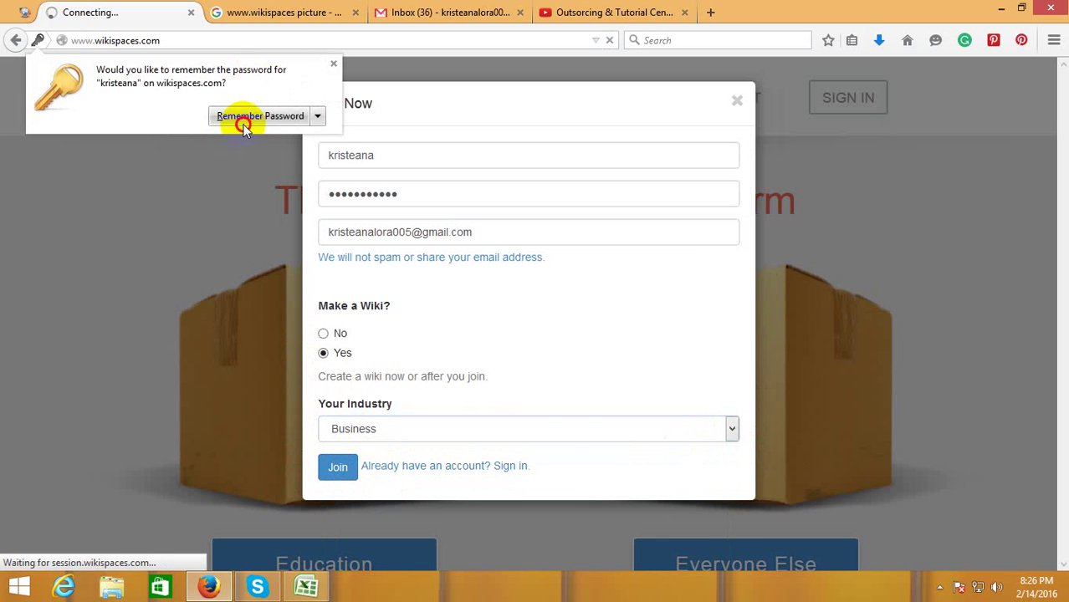
# - Let the browser remember the password and dismiss the account-created notice
pyautogui.click(243, 117)
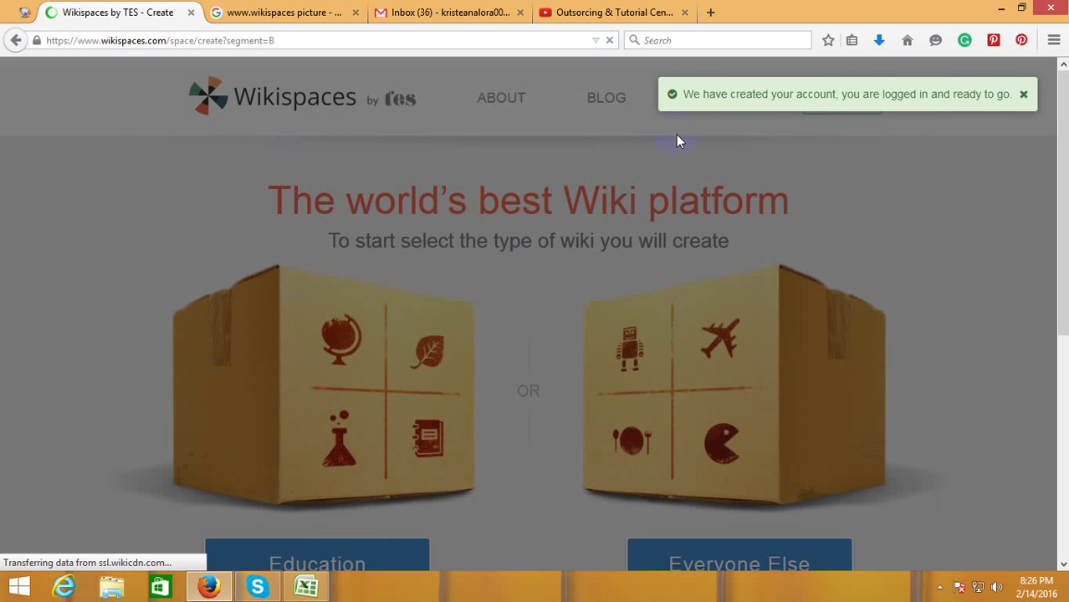
pyautogui.click(1022, 96)
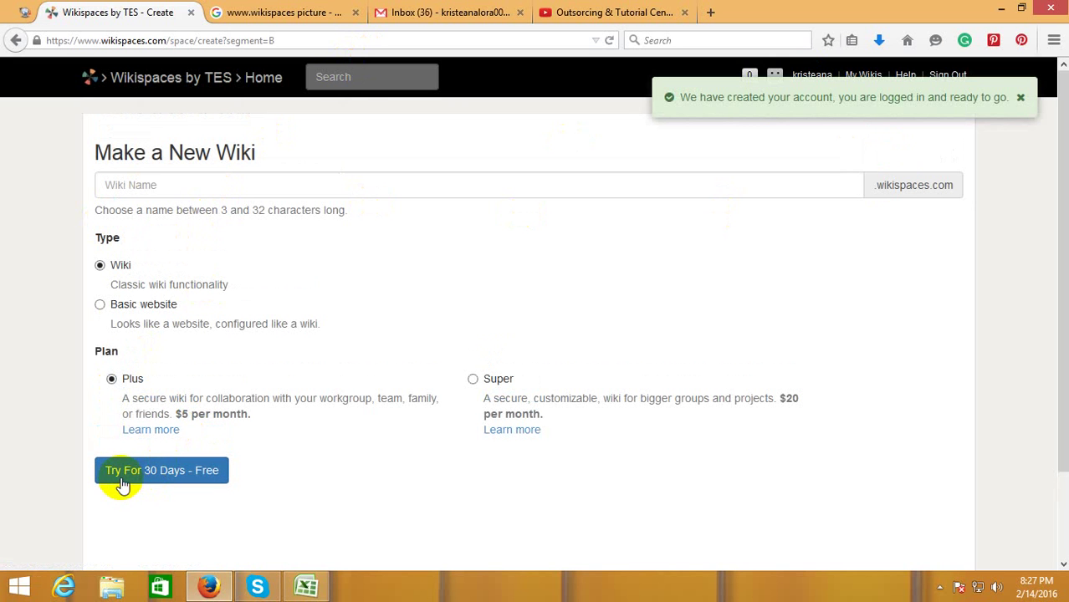
# - Enter the wiki name 'k' and create it on the free 30-day Plus trial
pyautogui.click(205, 471)
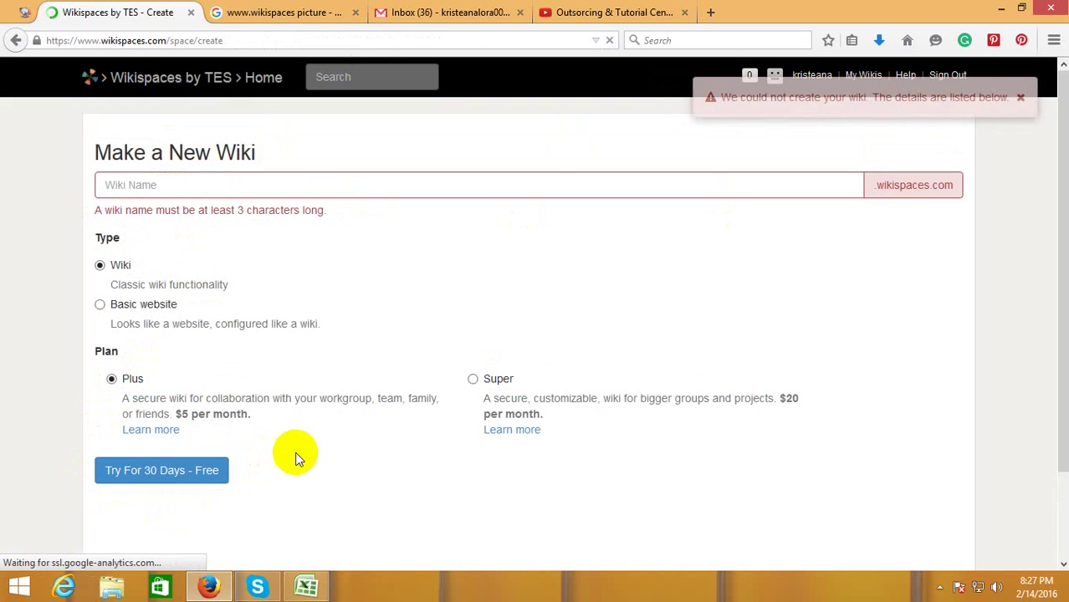
pyautogui.click(210, 186)
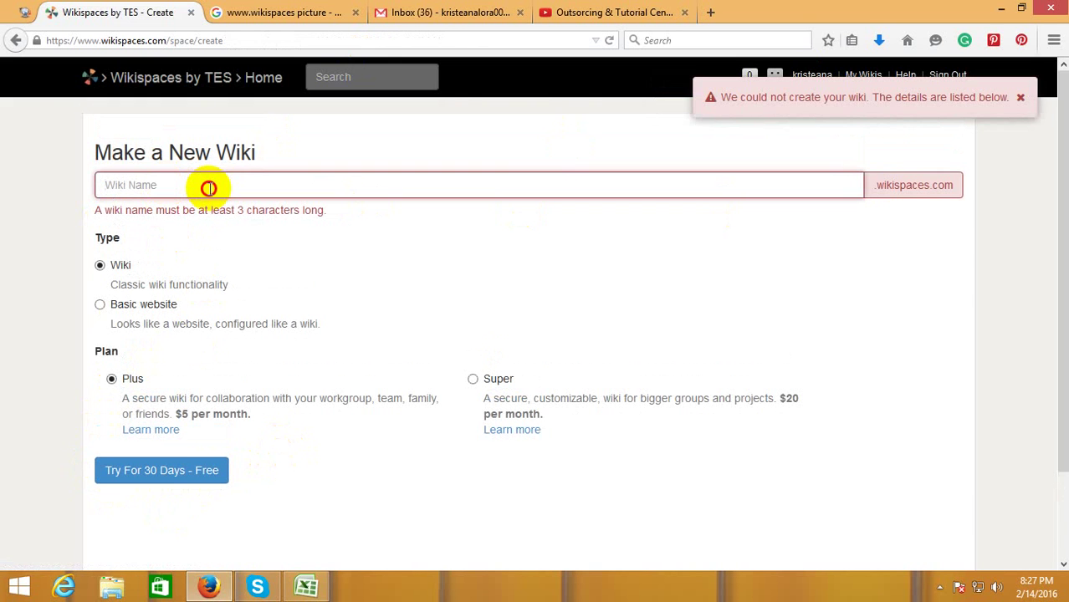
pyautogui.write('kristeana005')
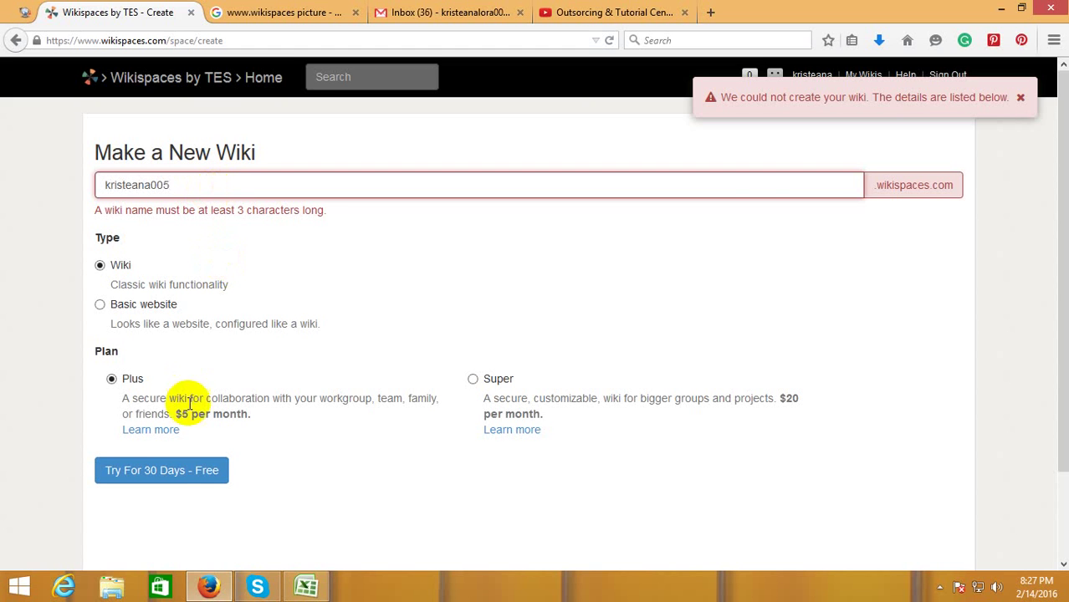
pyautogui.click(184, 477)
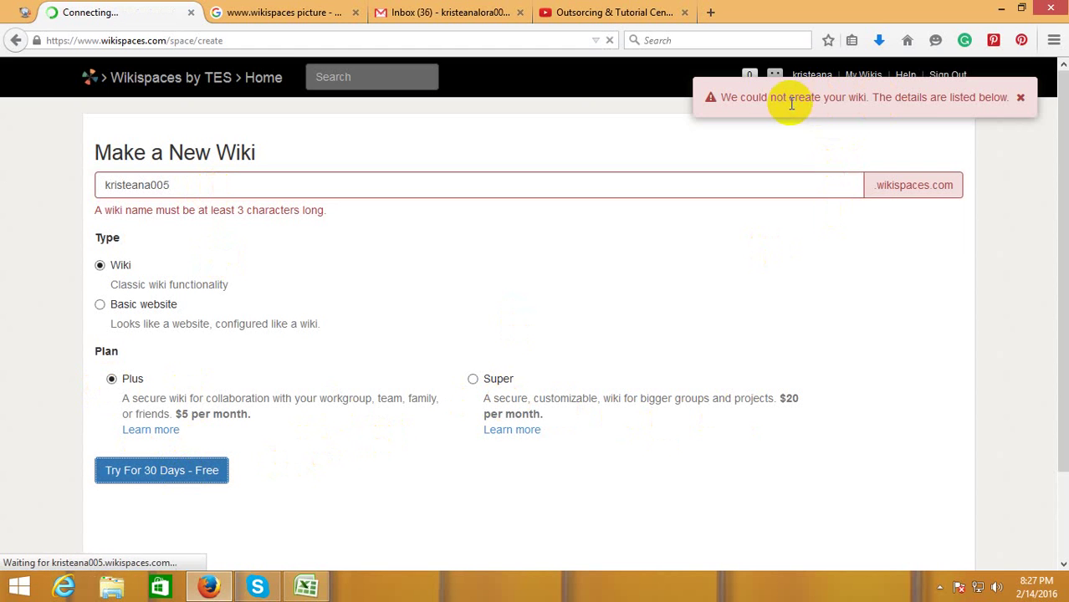
pyautogui.click(1027, 99)
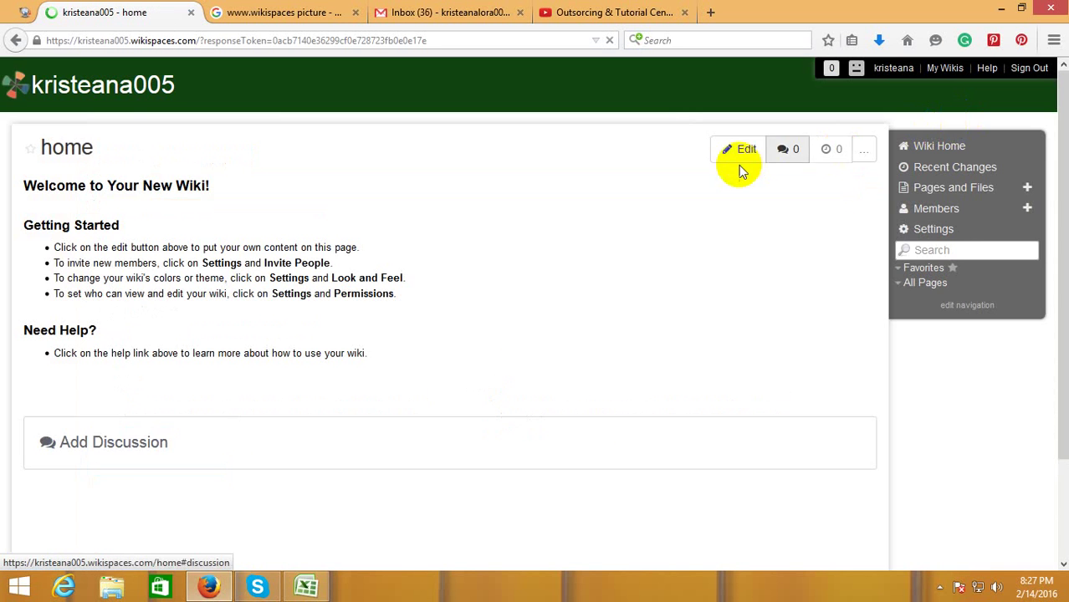
# - Reload the wiki home page and read the Plus trial notice, valid until Mar 15, 2016
pyautogui.click(243, 125)
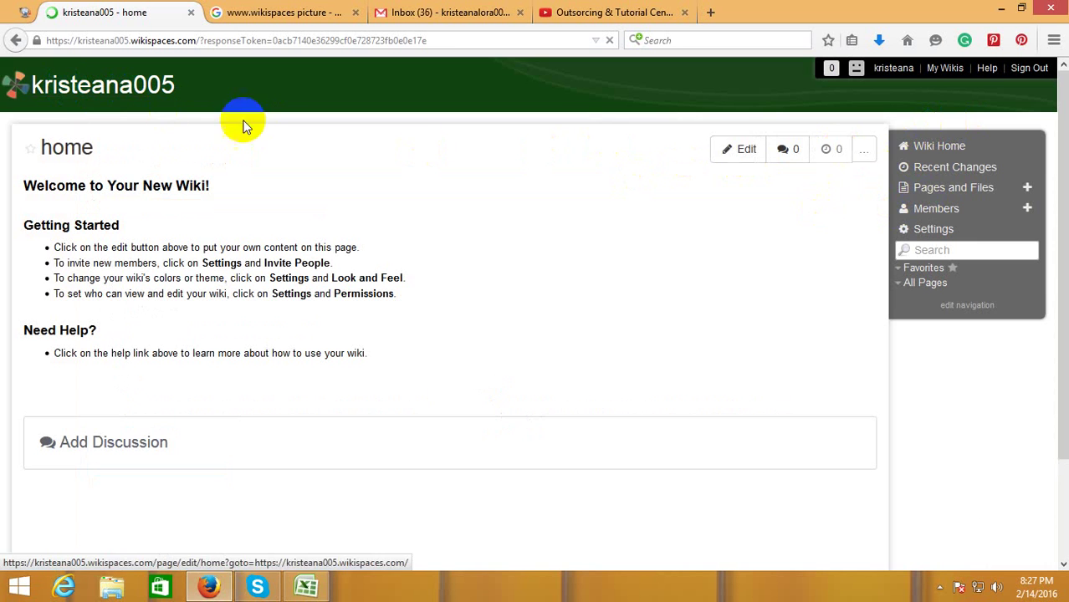
pyautogui.click(21, 94)
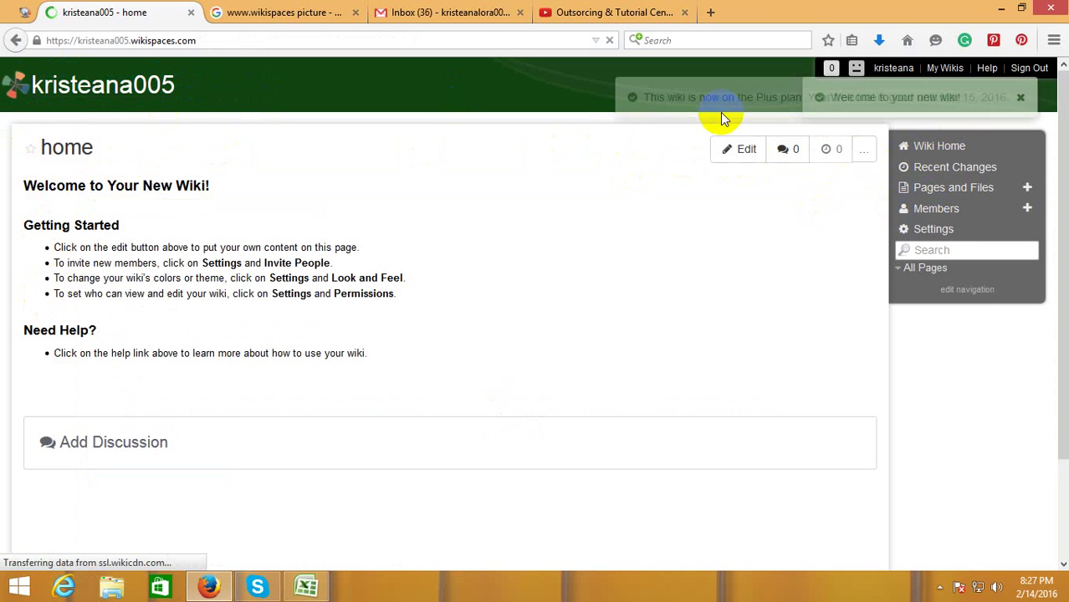
pyautogui.scroll(-3, 544, 259)
pyautogui.click(893, 148)
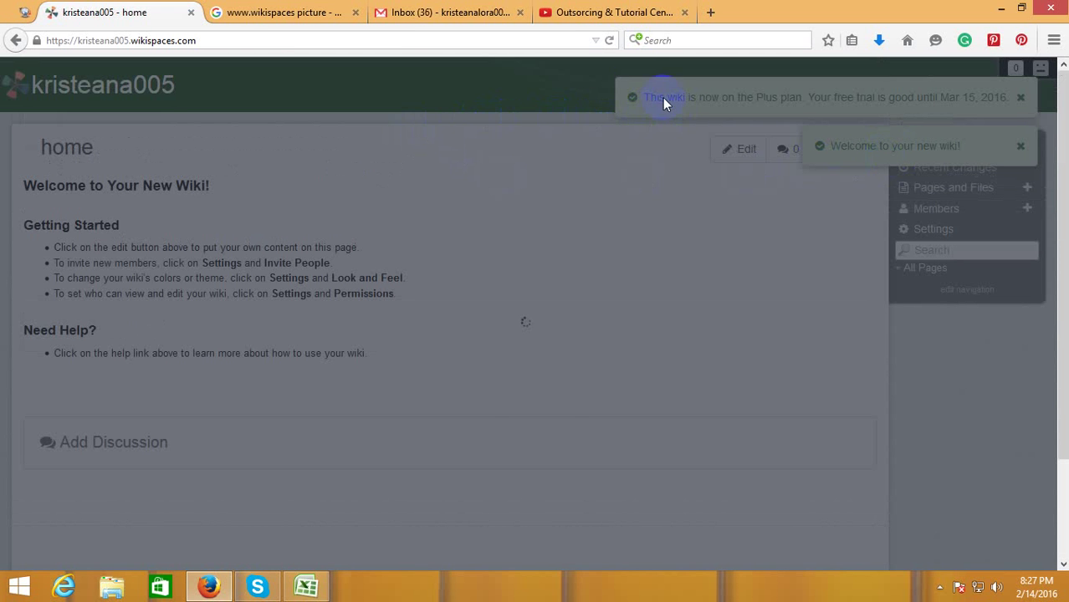
pyautogui.click(603, 12)
# - Open the Wikispaces email under Gmail's Social category and follow its confirmation link
pyautogui.click(498, 10)
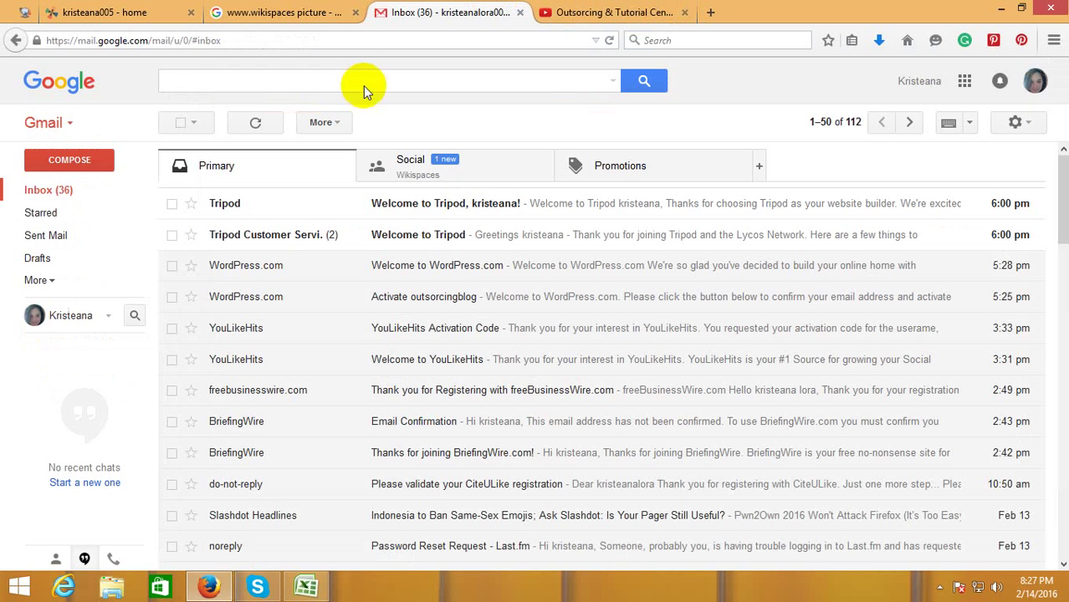
pyautogui.click(444, 182)
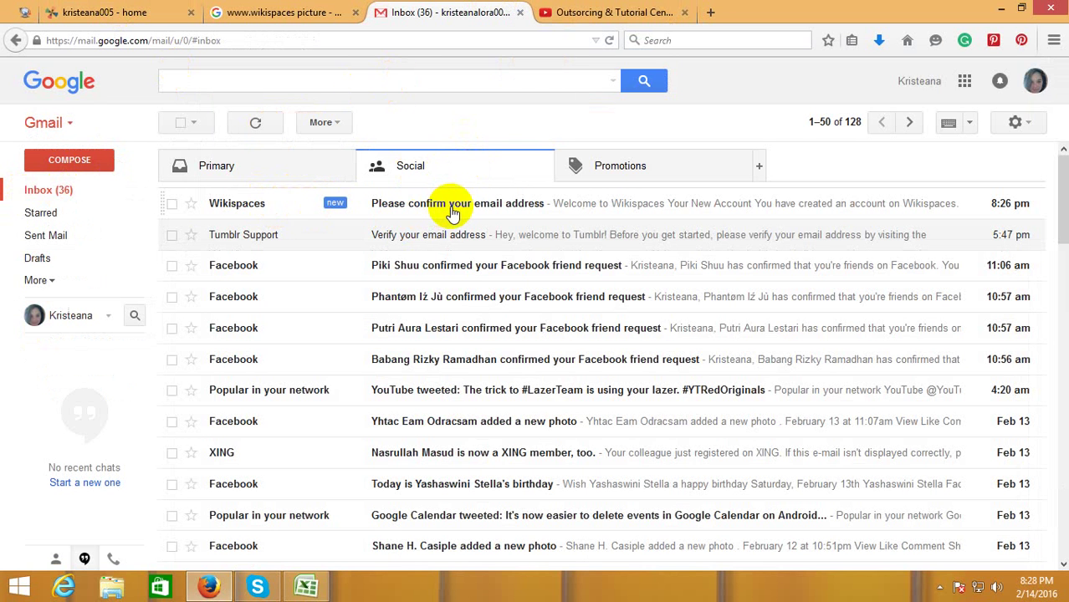
pyautogui.click(451, 213)
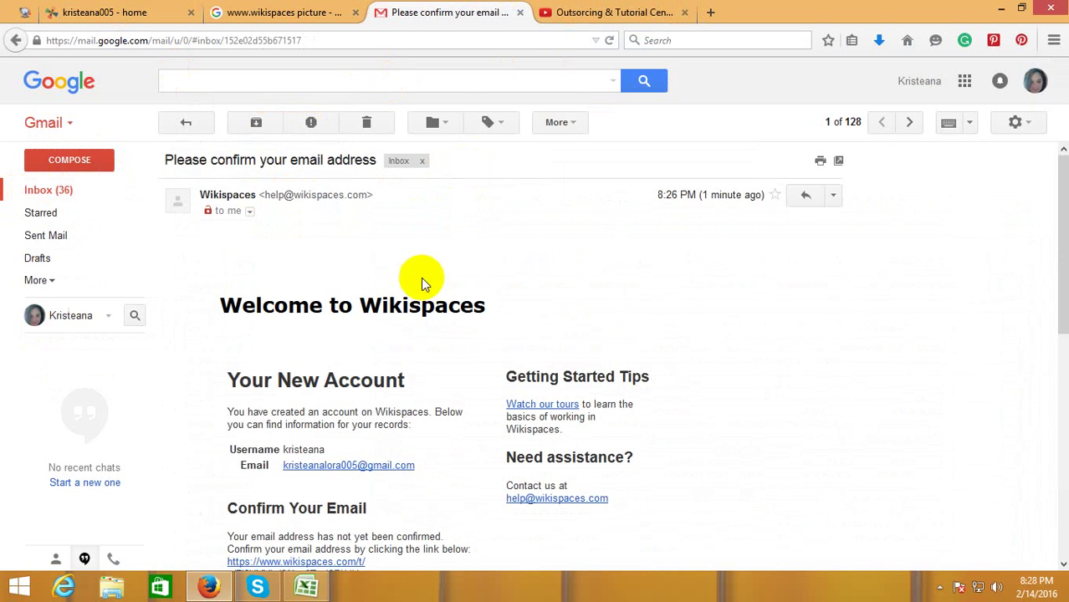
pyautogui.scroll(-2, 430, 404)
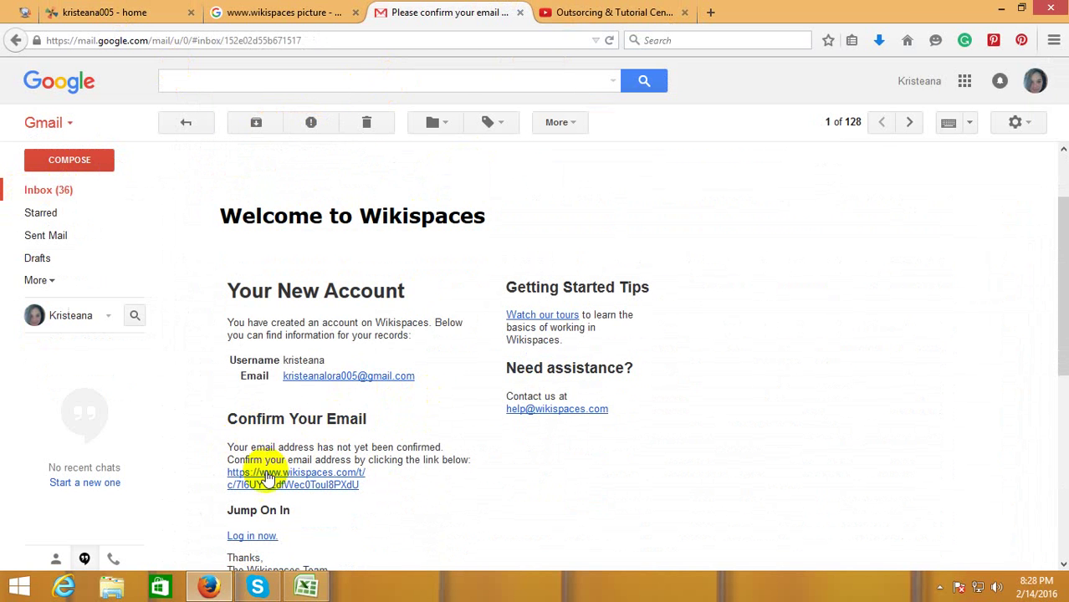
pyautogui.scroll(-2, 326, 448)
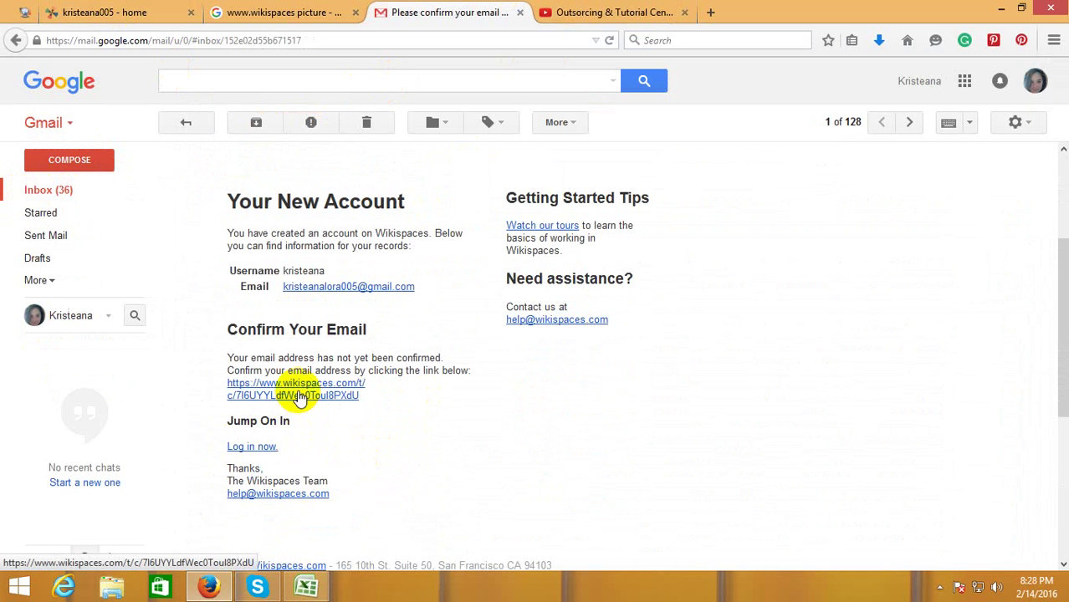
pyautogui.click(299, 397)
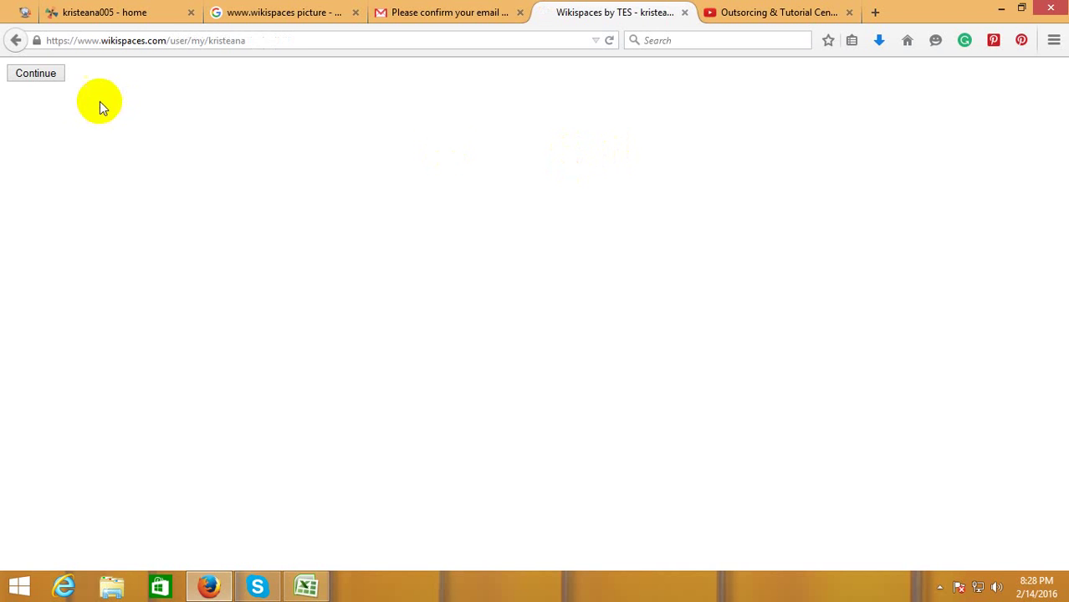
# - Continue to the account, close the email-confirmed notice, and open your own user page
pyautogui.click(44, 75)
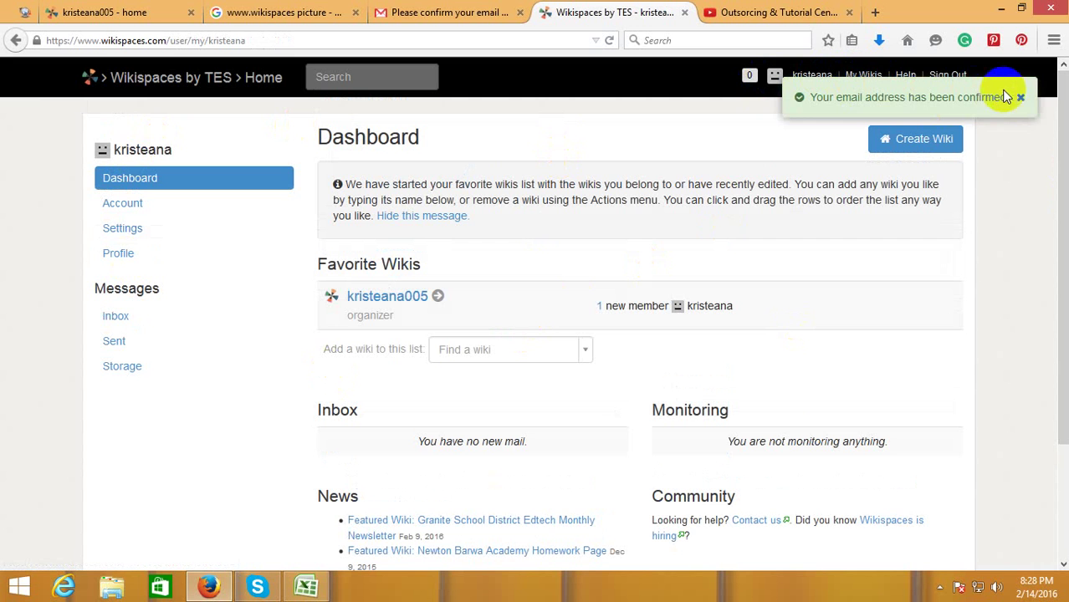
pyautogui.click(1020, 98)
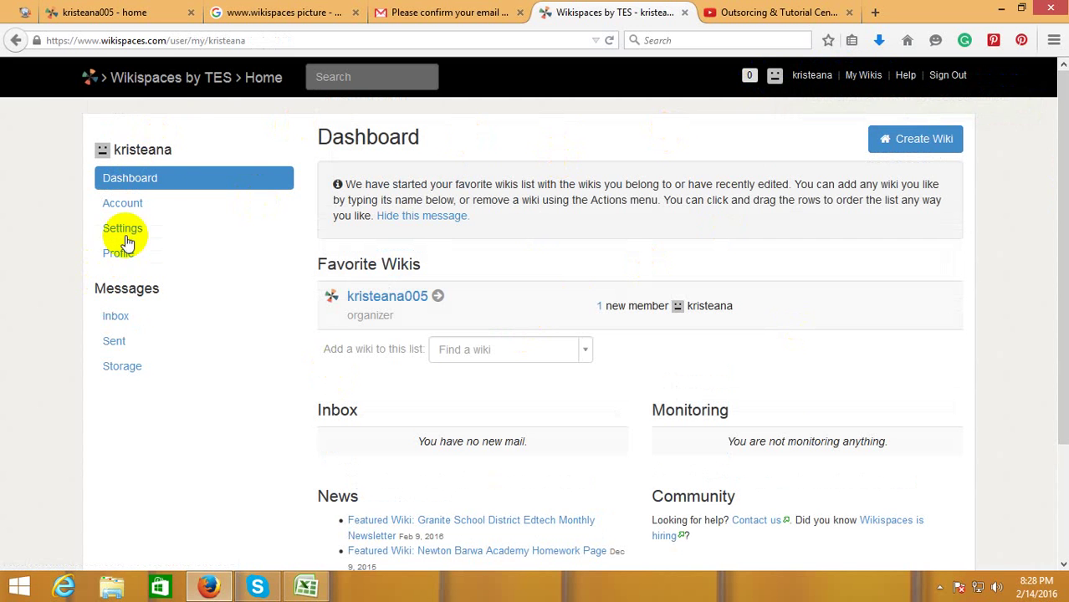
pyautogui.scroll(-3, 783, 287)
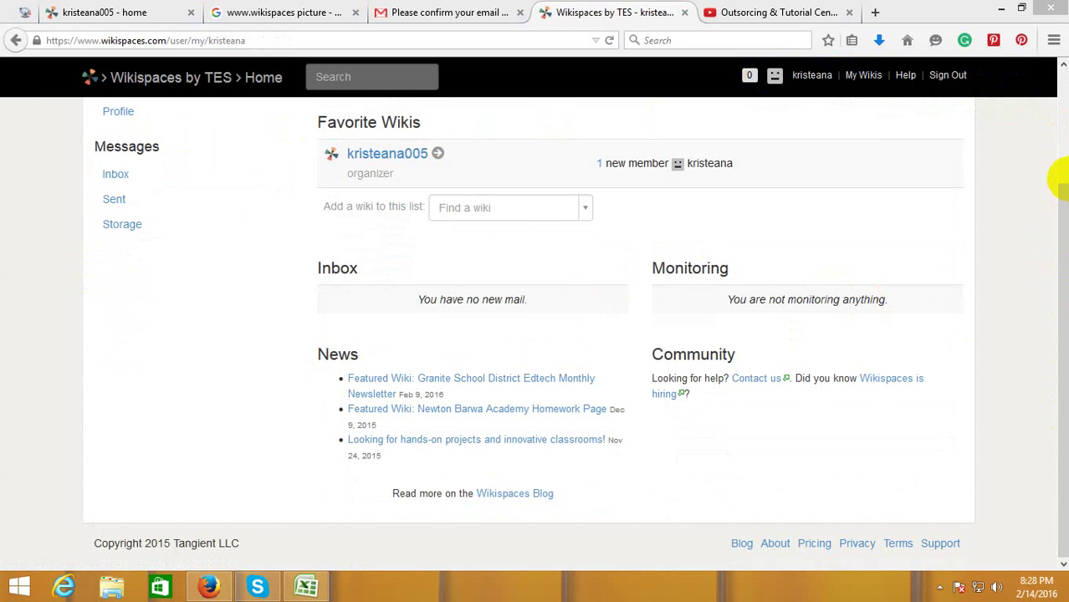
pyautogui.moveTo(1050, 207); pyautogui.dragTo(1061, 100)
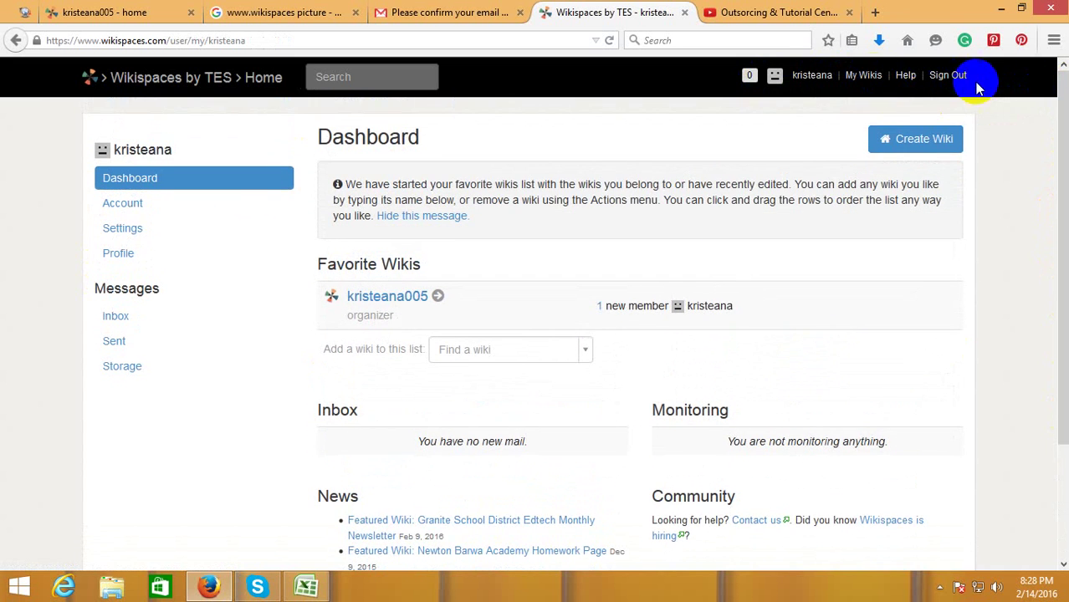
pyautogui.click(775, 75)
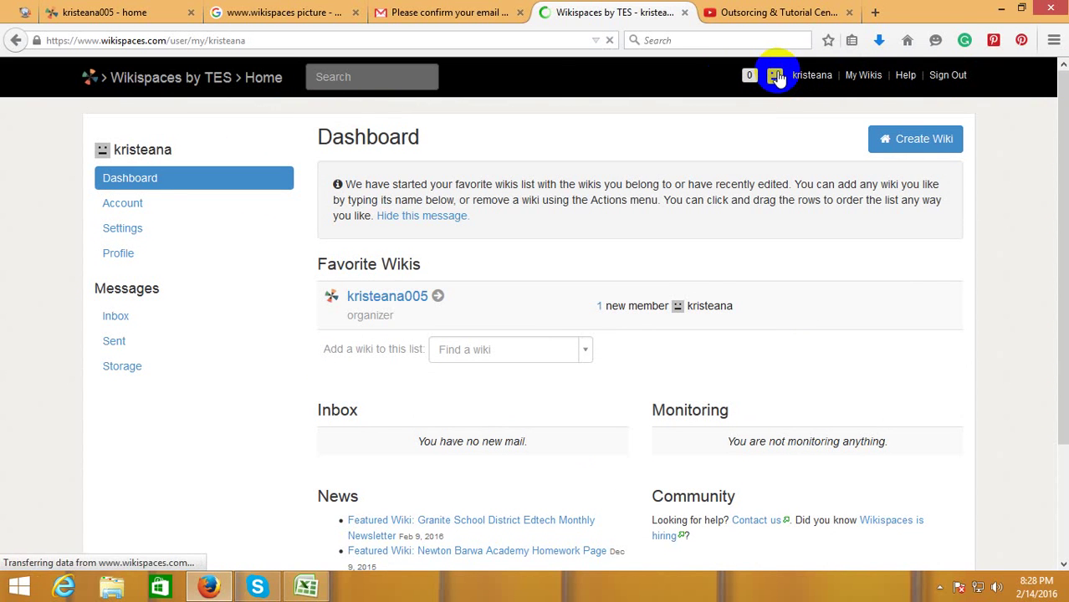
pyautogui.click(776, 76)
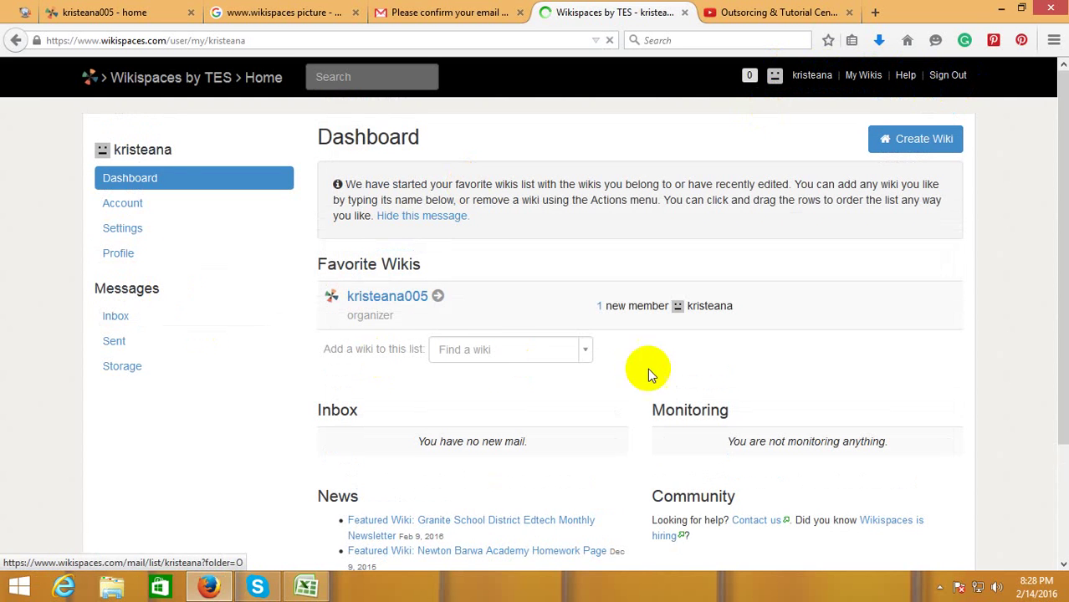
# - From the Account page, choose Change Picture and browse for an image file
pyautogui.click(136, 207)
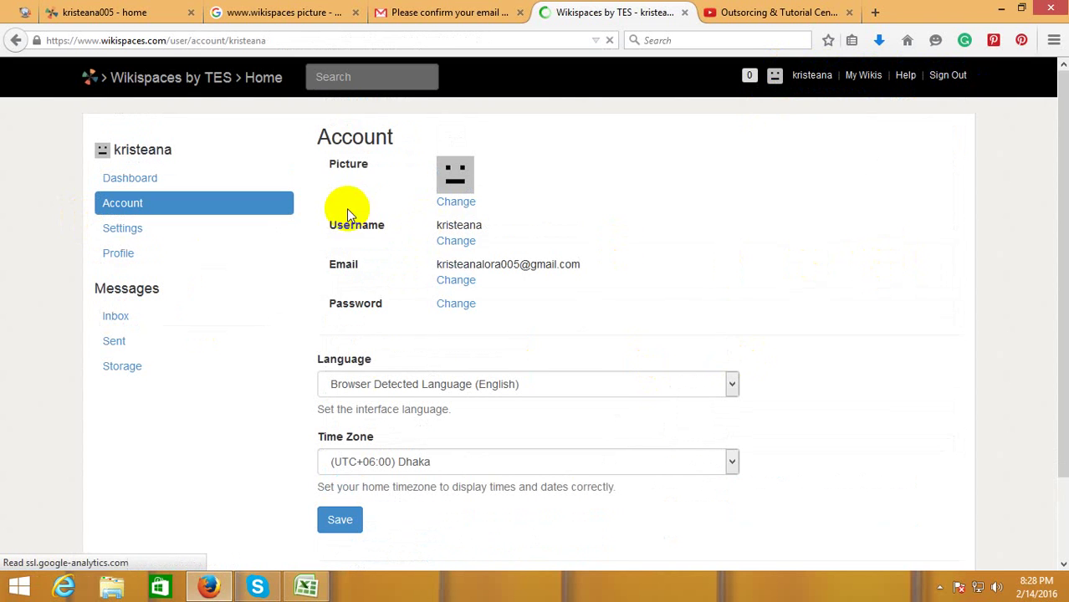
pyautogui.click(458, 203)
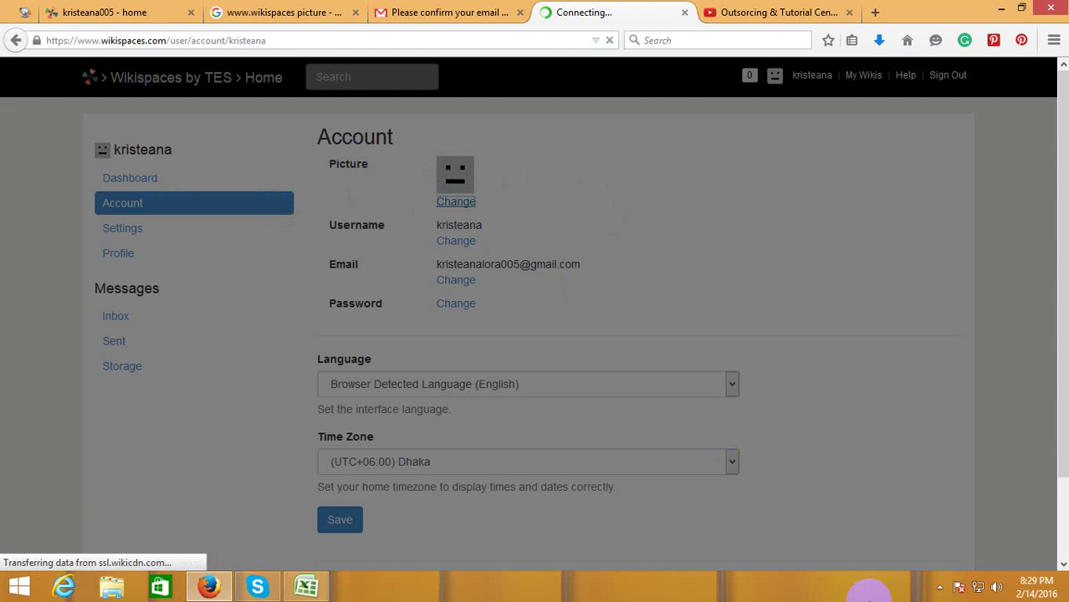
pyautogui.click(940, 587)
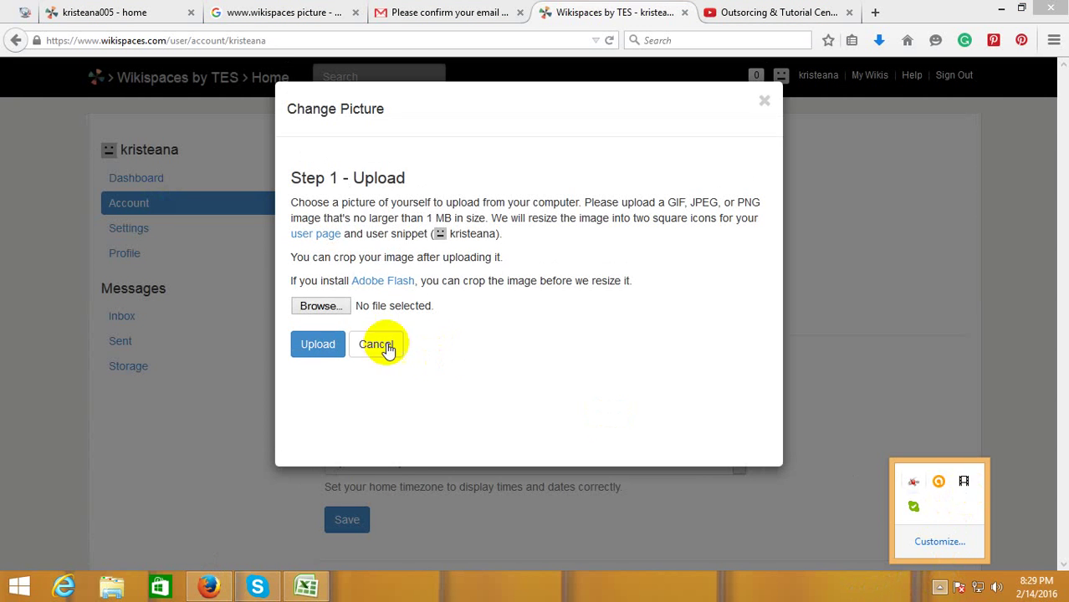
pyautogui.click(334, 306)
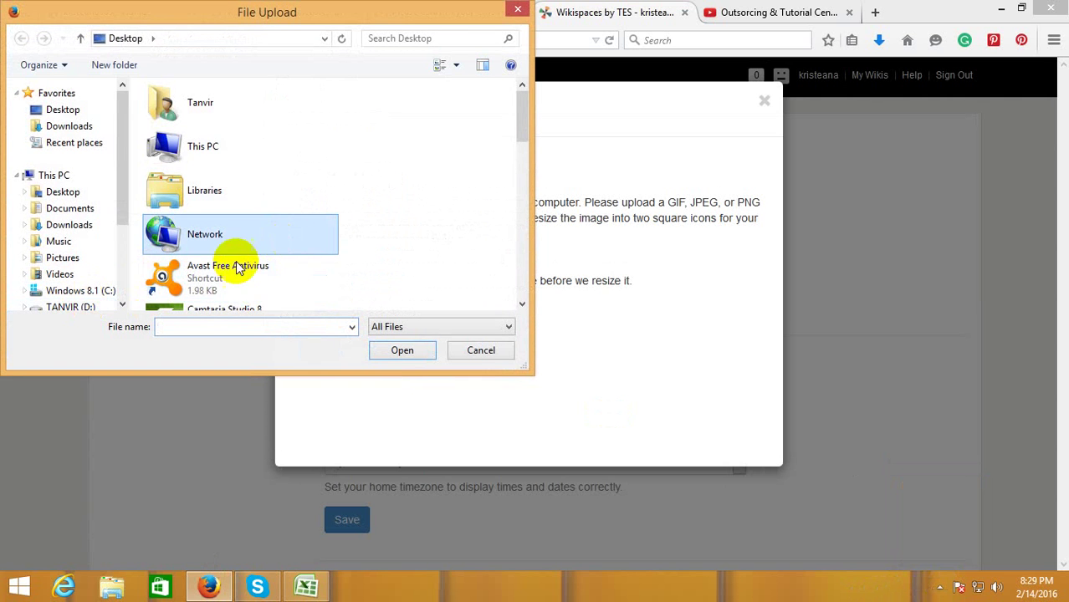
# - Select the photo from D:\up work jafor sir\fake account in the File Upload window
pyautogui.click(77, 307)
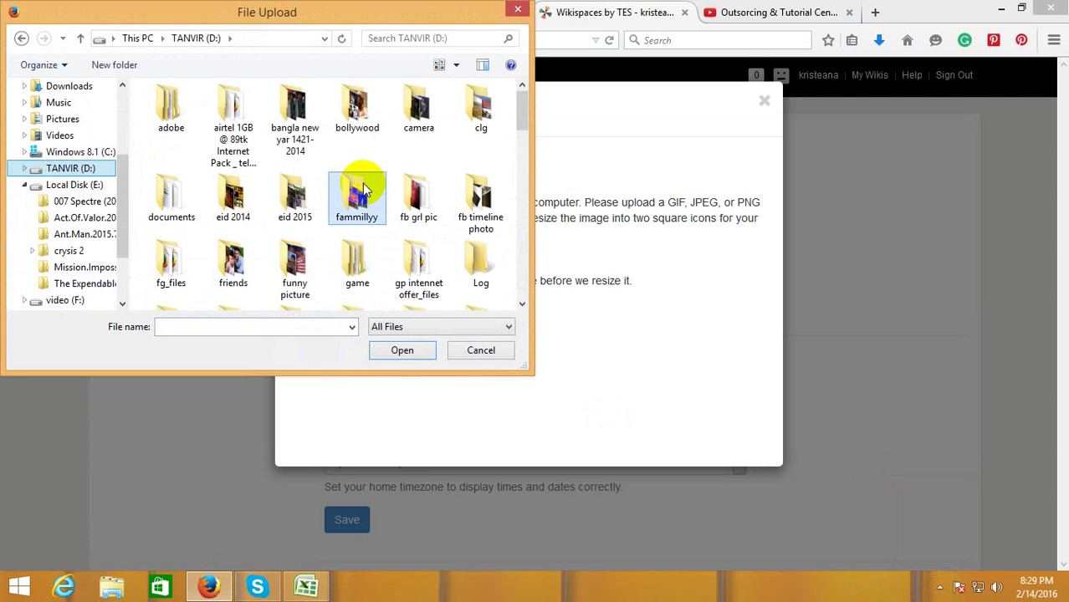
pyautogui.scroll(-5, 363, 189)
pyautogui.doubleClick(233, 109)
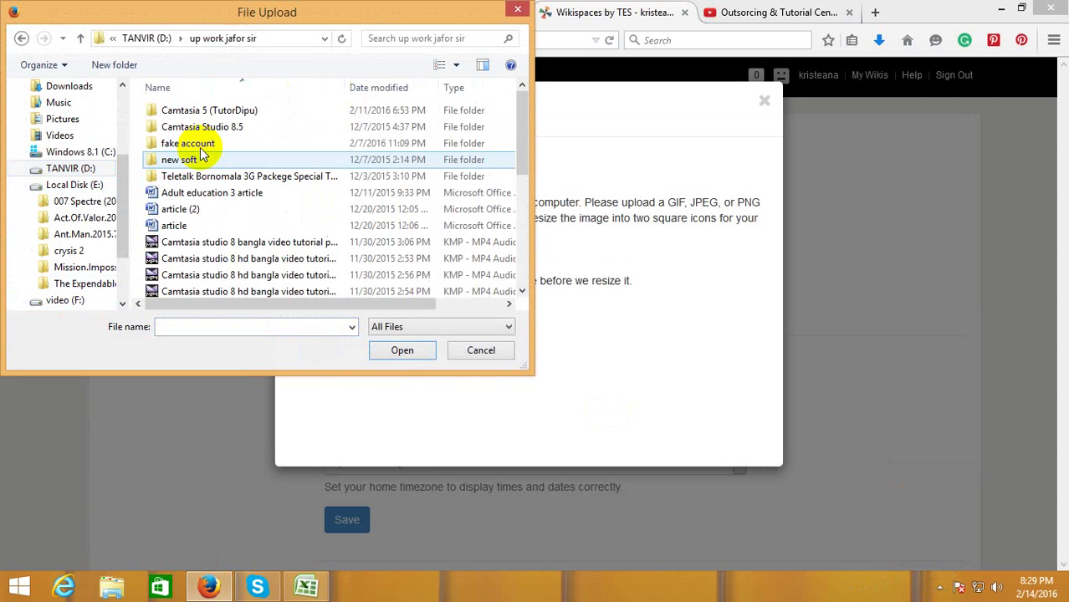
pyautogui.doubleClick(198, 138)
pyautogui.scroll(-5, 378, 201)
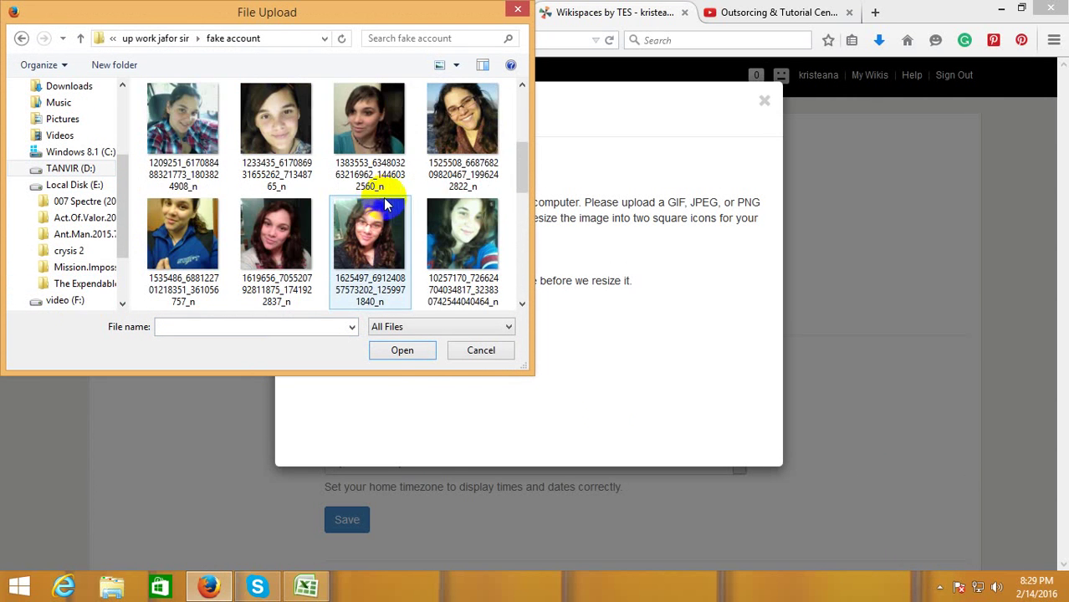
pyautogui.scroll(3, 449, 231)
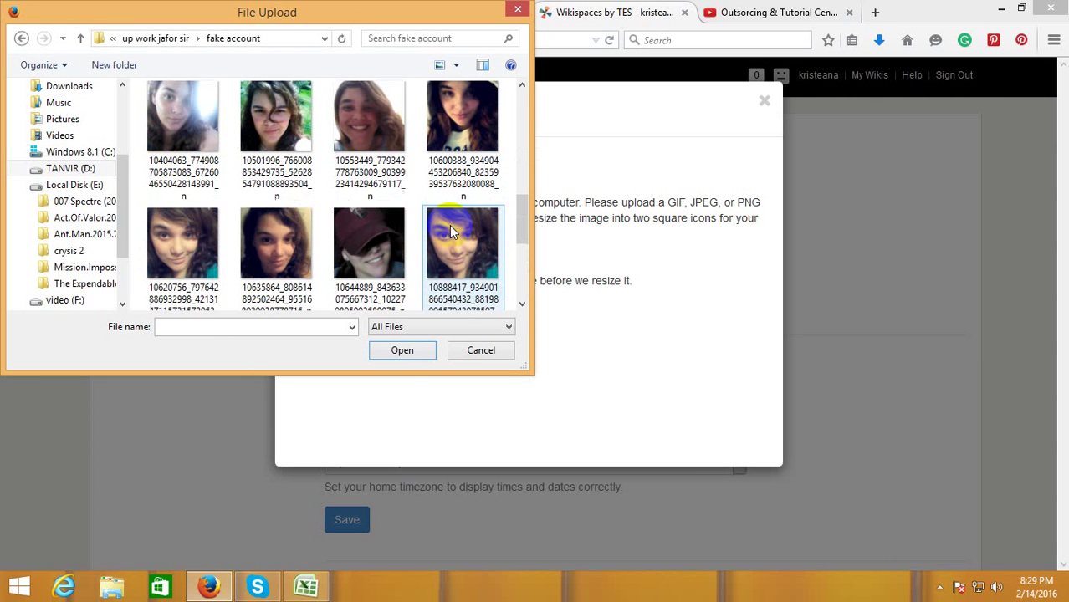
pyautogui.click(459, 165)
pyautogui.click(410, 348)
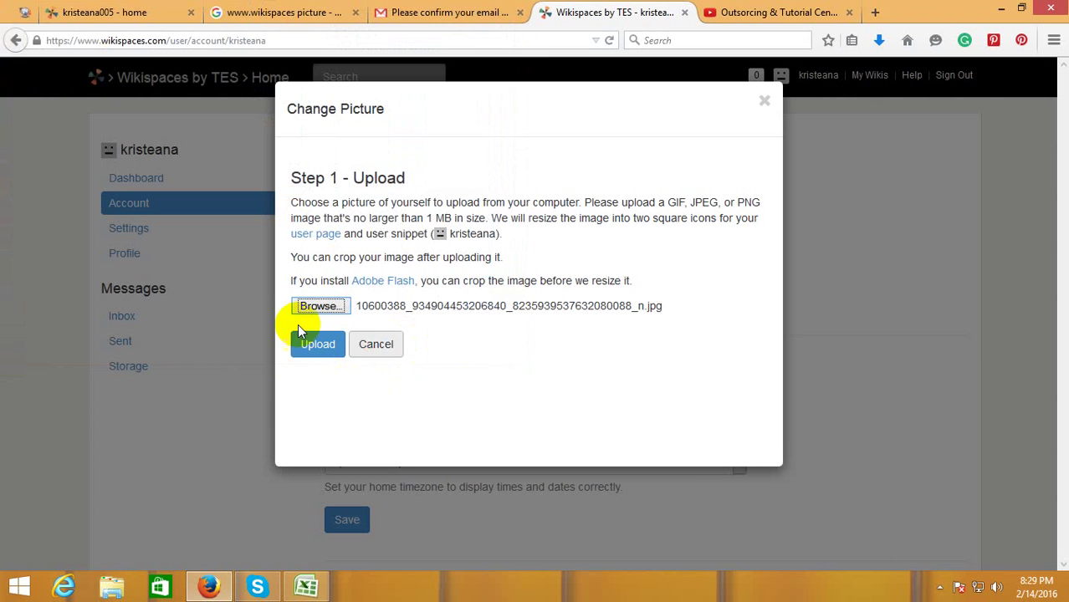
# - Upload the photo, continue without cropping, save, then close the dialog and switch to YouTube
pyautogui.click(305, 344)
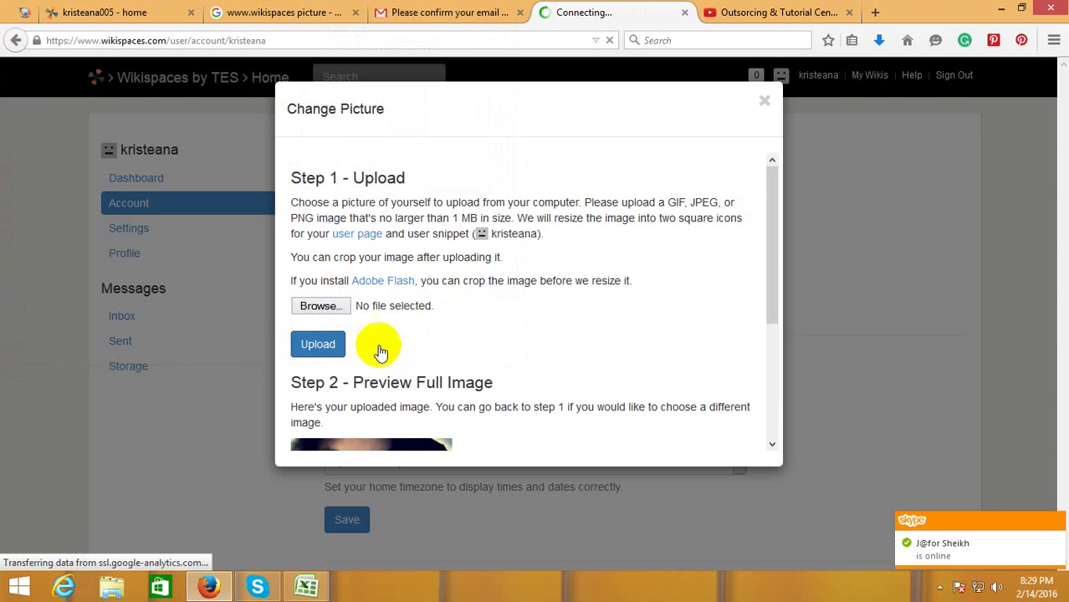
pyautogui.scroll(-4, 519, 333)
pyautogui.scroll(-1, 640, 318)
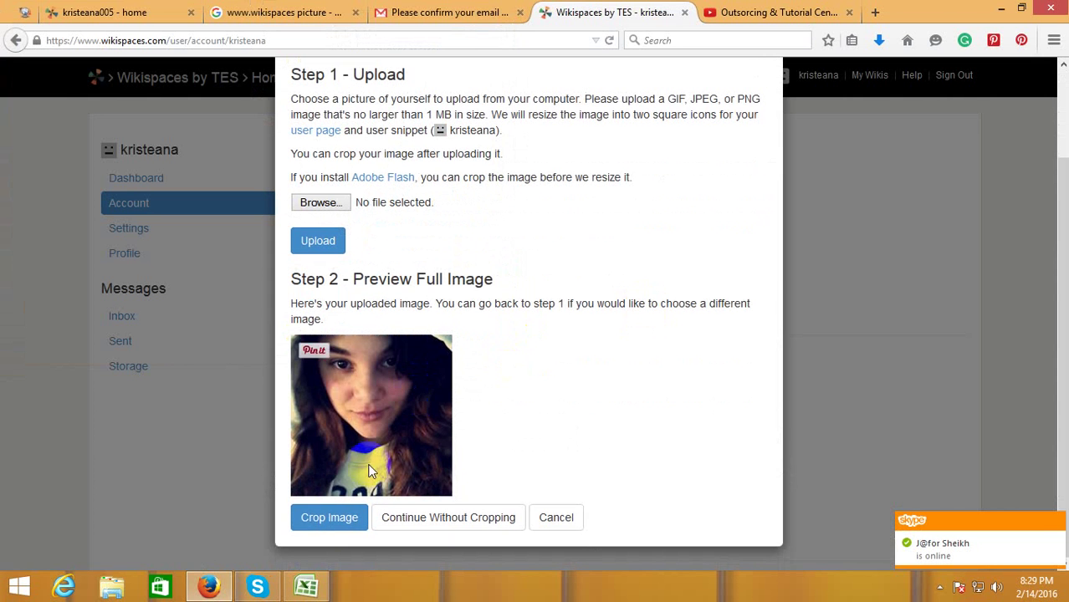
pyautogui.click(330, 524)
pyautogui.click(441, 517)
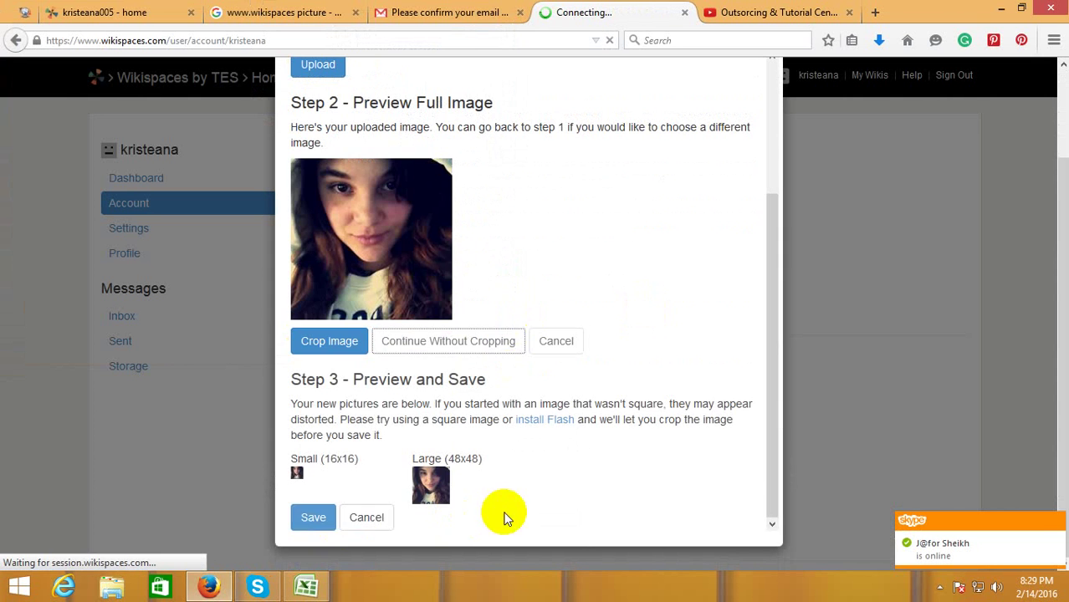
pyautogui.click(312, 518)
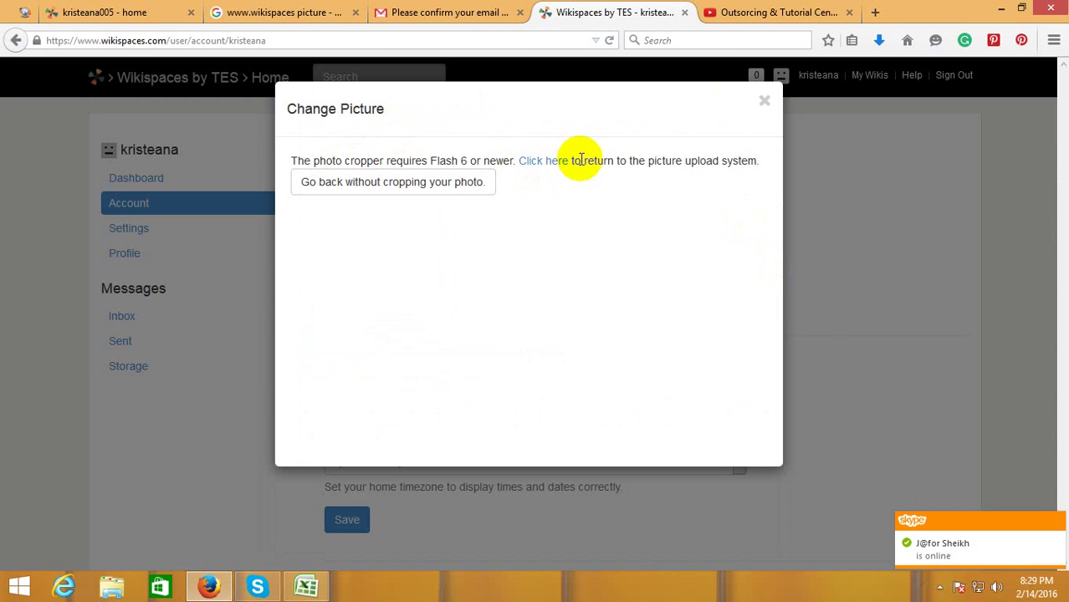
pyautogui.click(765, 102)
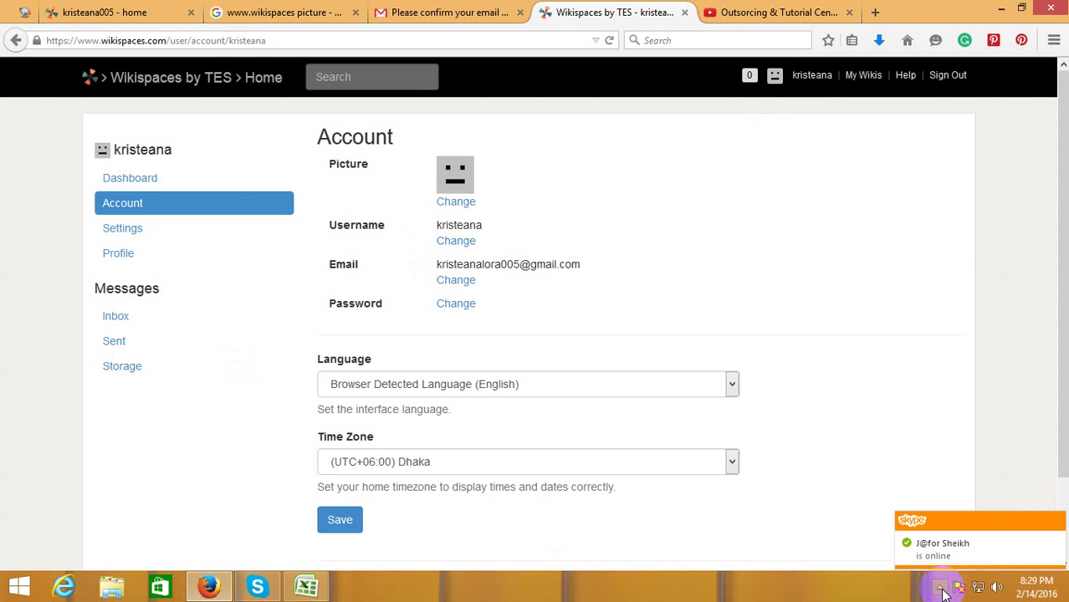
pyautogui.click(760, 12)
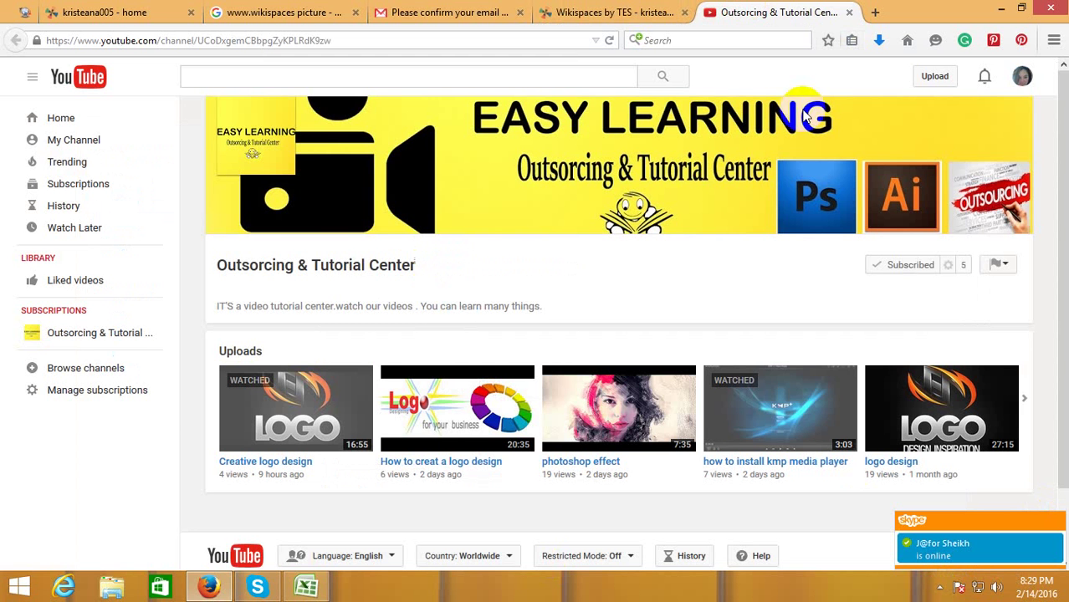
pyautogui.click(937, 588)
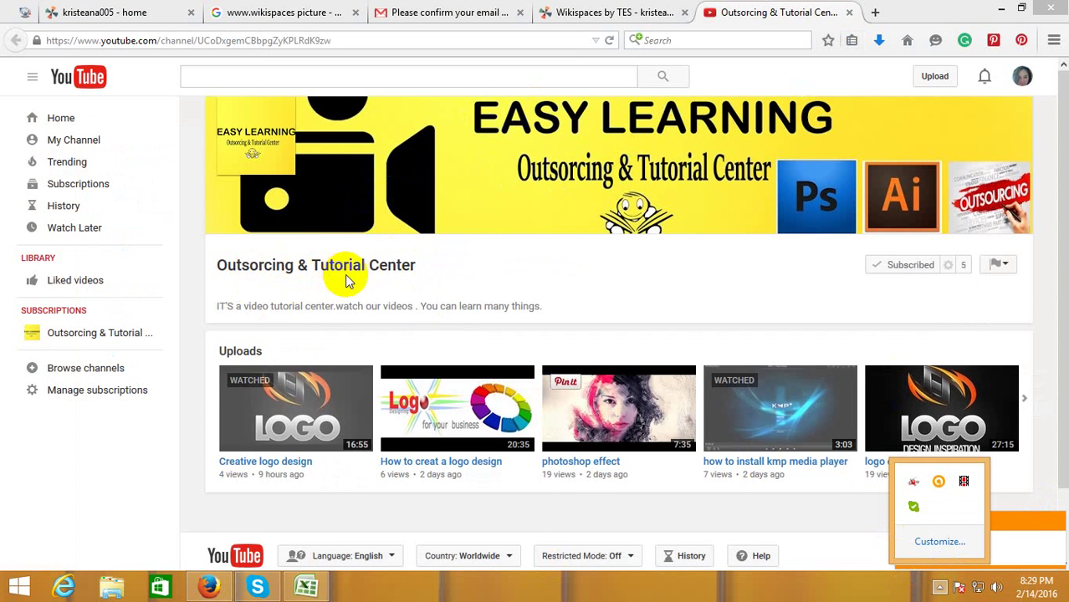
pyautogui.click(938, 588)
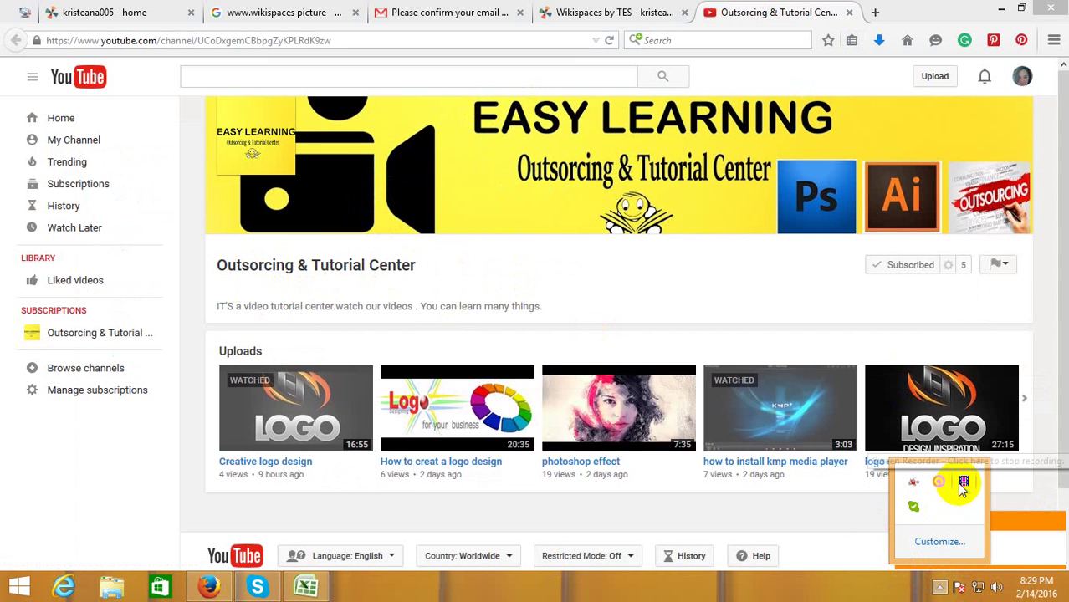